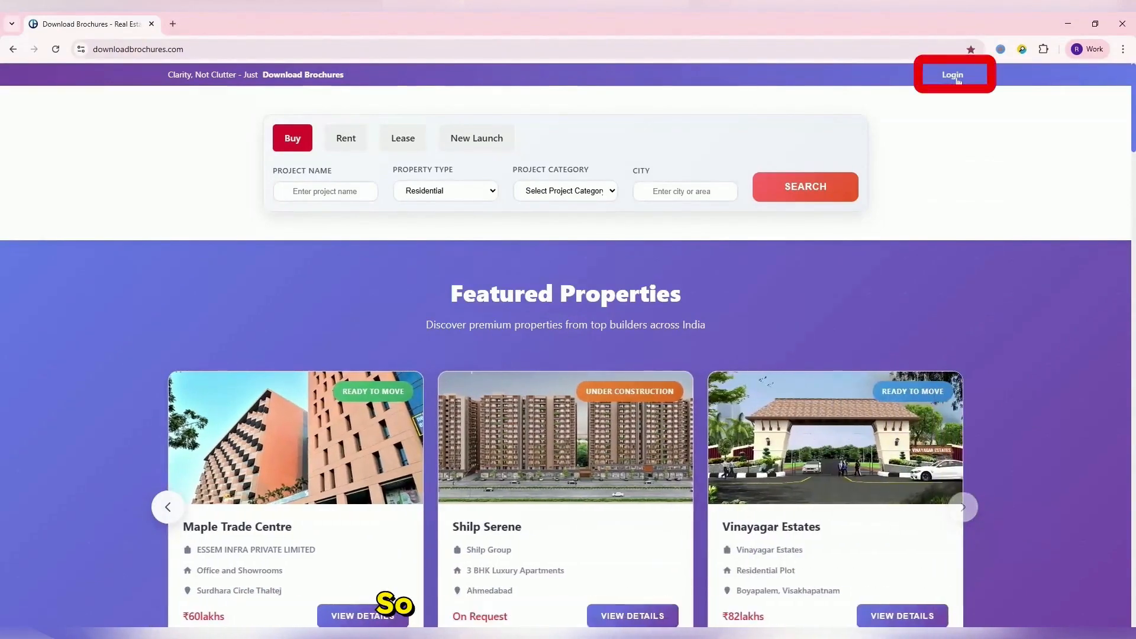
- Log in to the site with the account e-mail and password
{"action": "left_click", "coordinate": [954, 76]}
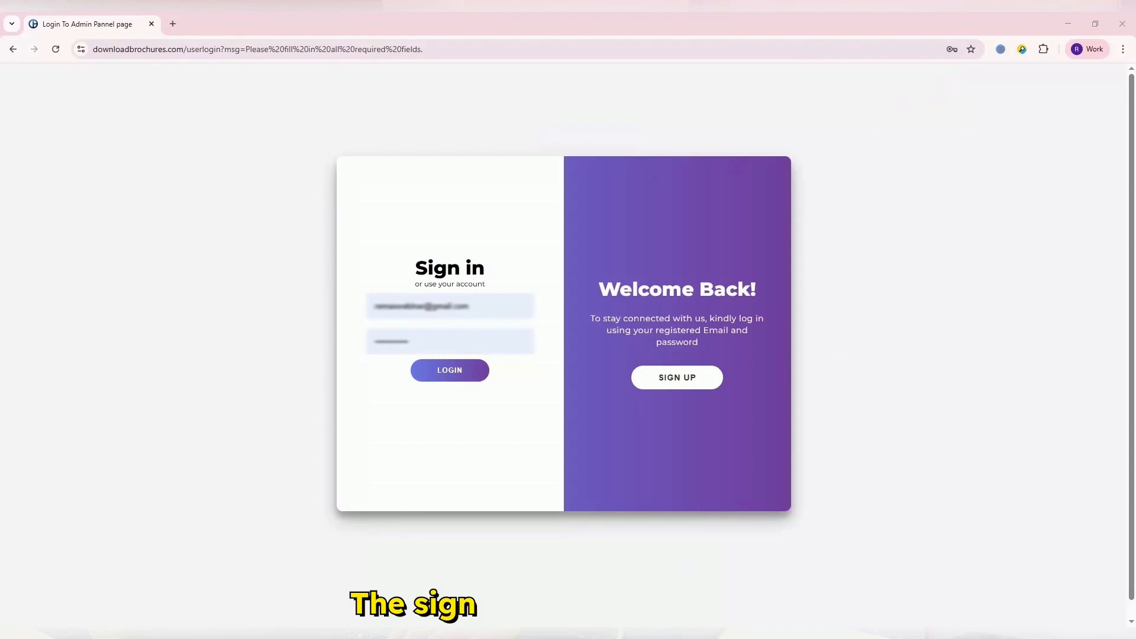
{"action": "key", "text": "Tab"}
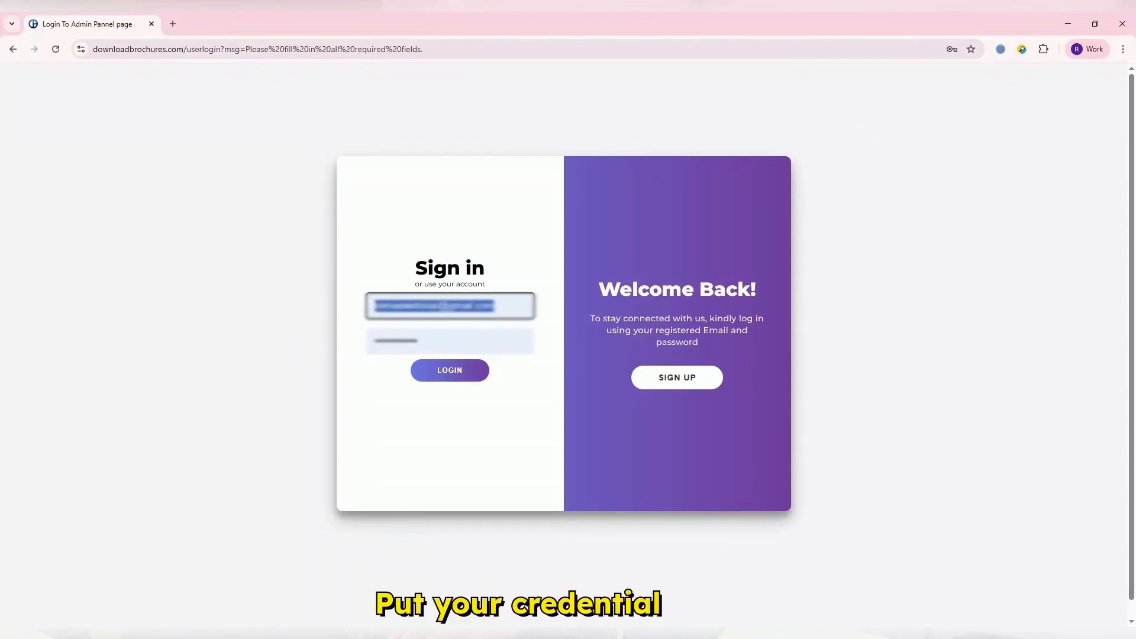
{"action": "key", "text": "ctrl+v"}
{"action": "key", "text": "Tab"}
{"action": "key", "text": "ctrl+v"}
{"action": "left_click", "coordinate": [437, 372]}
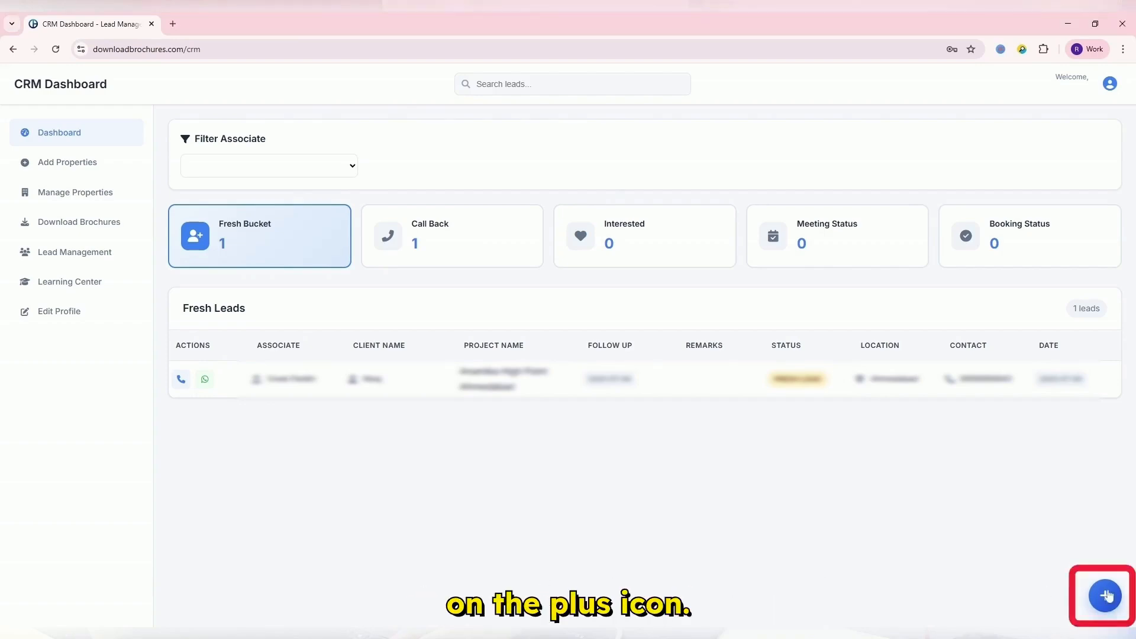
- Start a new lead with the client's details, project location Ahmedabad and follow-up date 17-07-2025
{"action": "left_click", "coordinate": [1105, 596]}
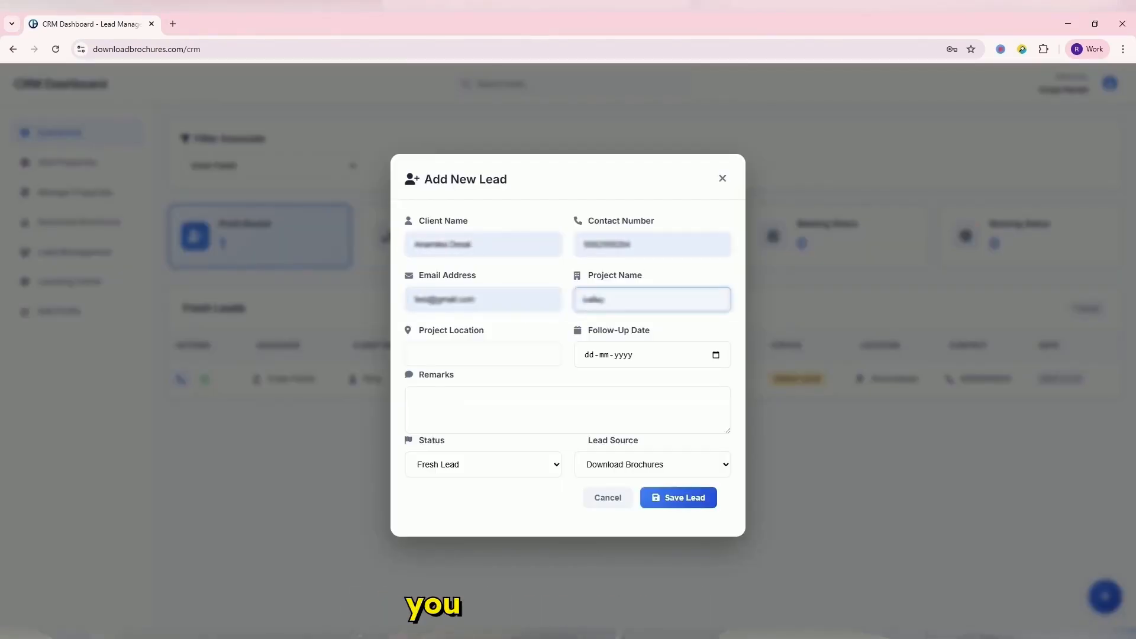
{"action": "key", "text": "Tab"}
{"action": "type", "text": "Ahmedabad"}
{"action": "left_click", "coordinate": [715, 355]}
{"action": "left_click", "coordinate": [647, 456]}
- Add the remark "Interested in buying" to the lead, set its source to Event Or Activity and save it
{"action": "left_click", "coordinate": [568, 410]}
{"action": "type", "text": "Interested in buying"}
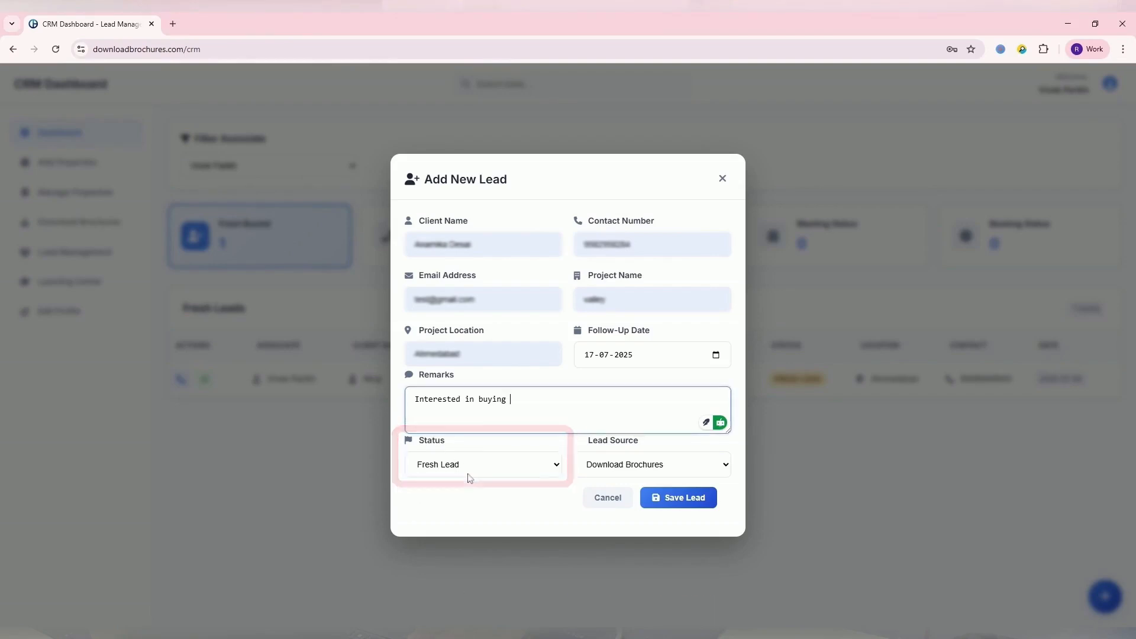
{"action": "left_click", "coordinate": [469, 476]}
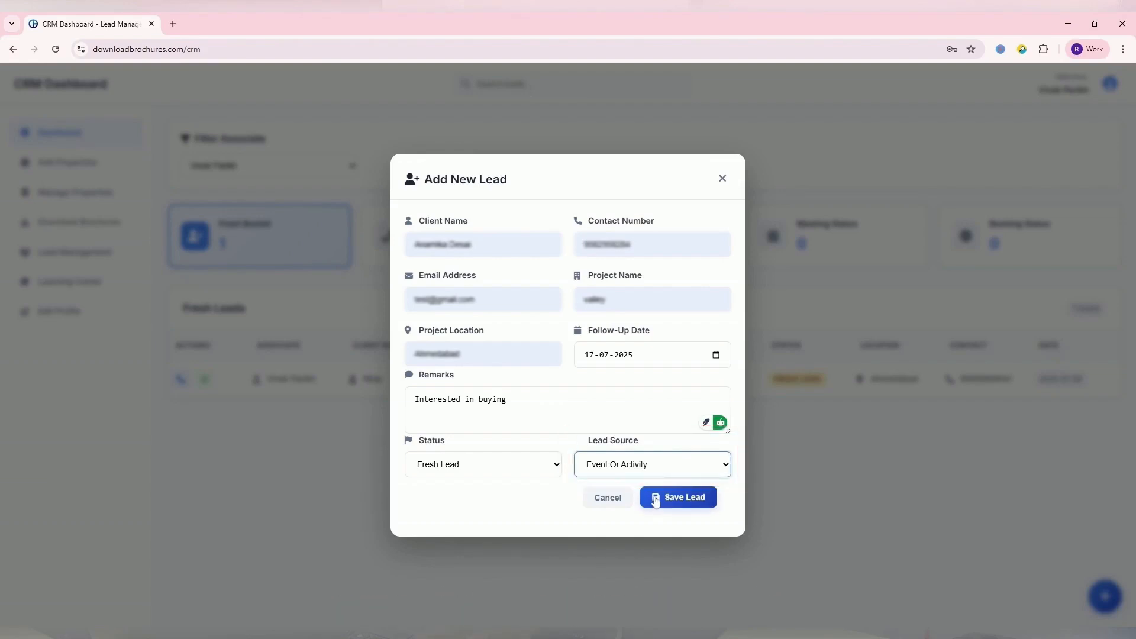
{"action": "left_click", "coordinate": [655, 498]}
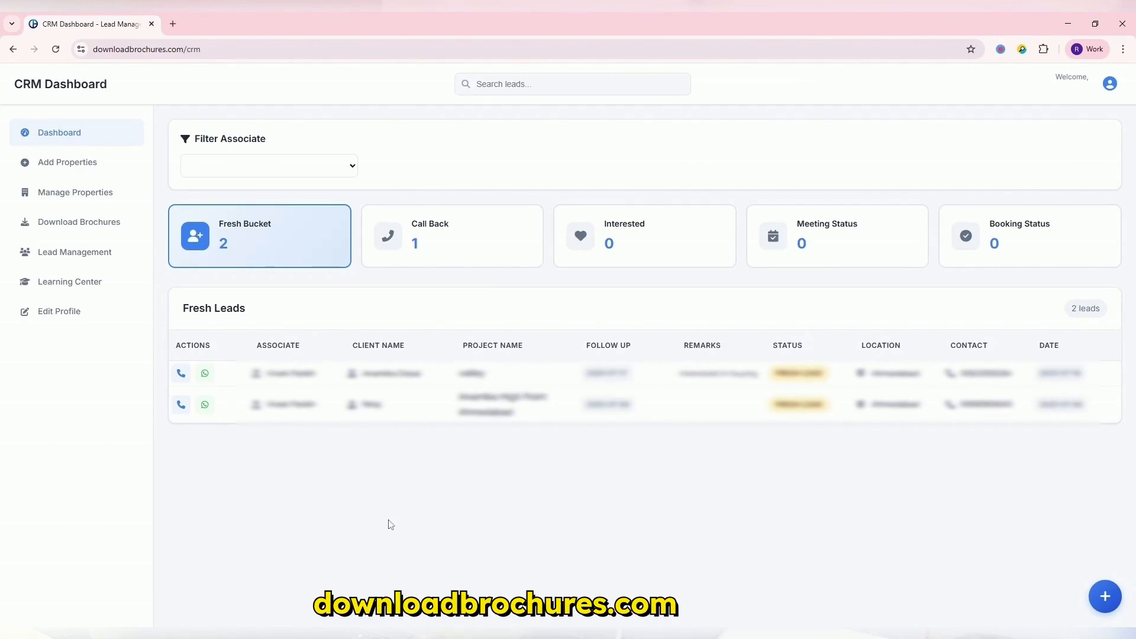
- Open the form for adding a property and enter ITrend Futura as the project name
{"action": "left_click", "coordinate": [34, 165]}
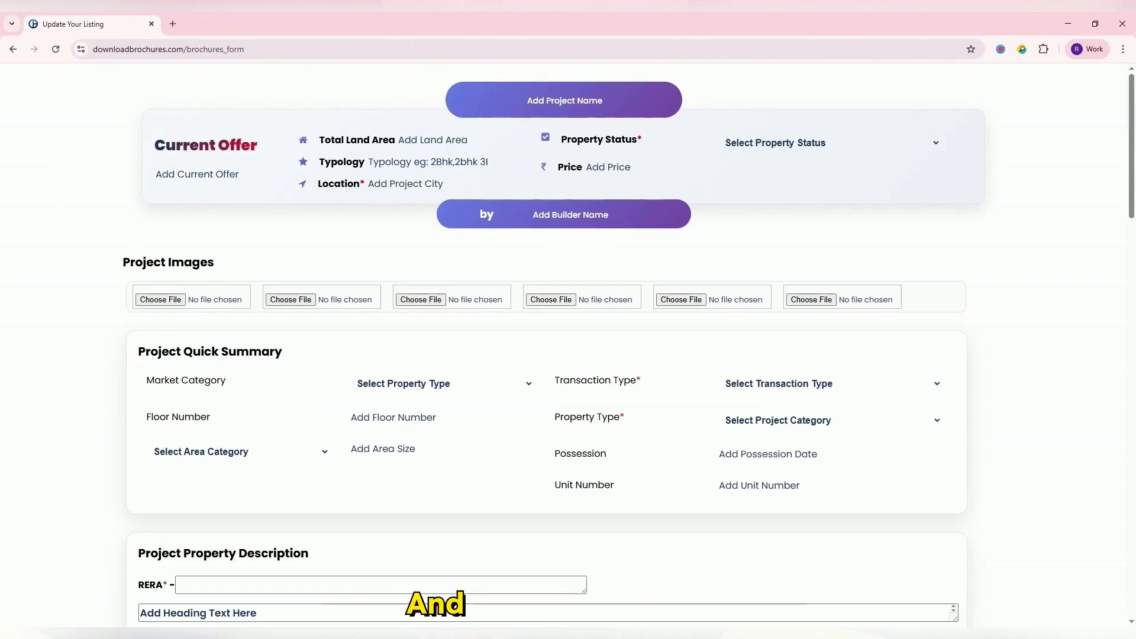
{"action": "left_click", "coordinate": [565, 99]}
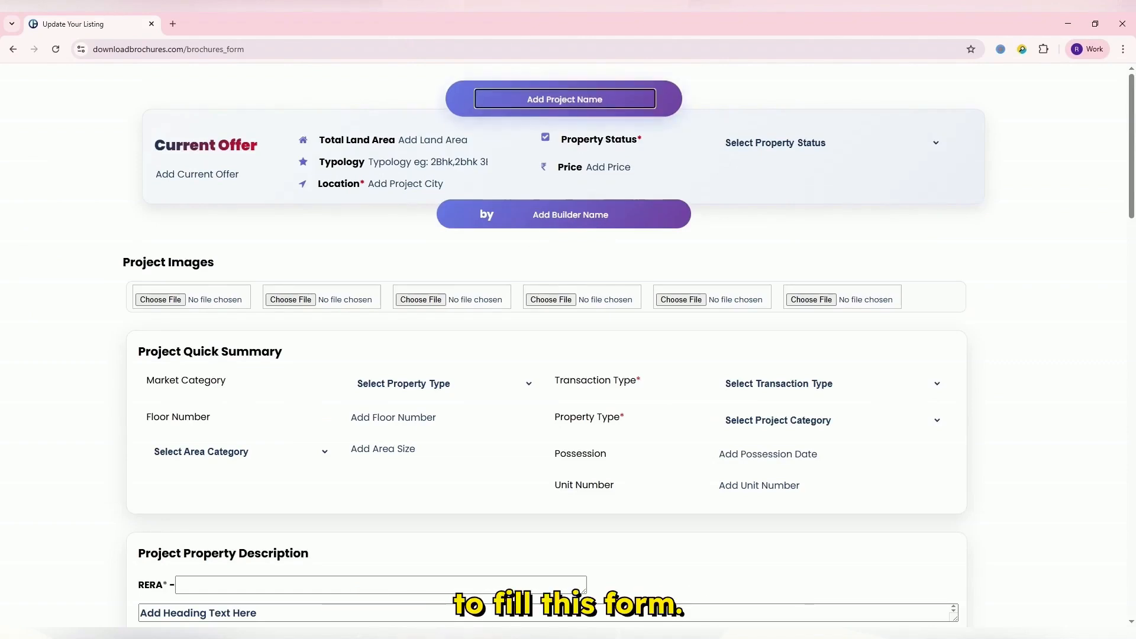
{"action": "type", "text": "ITr"}
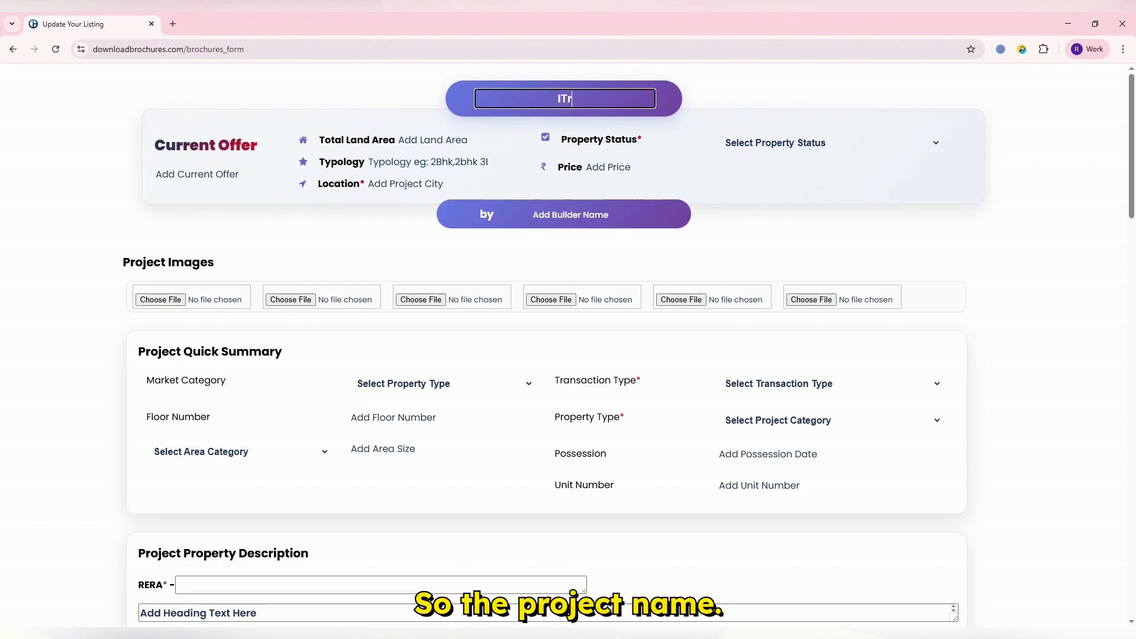
{"action": "type", "text": "en"}
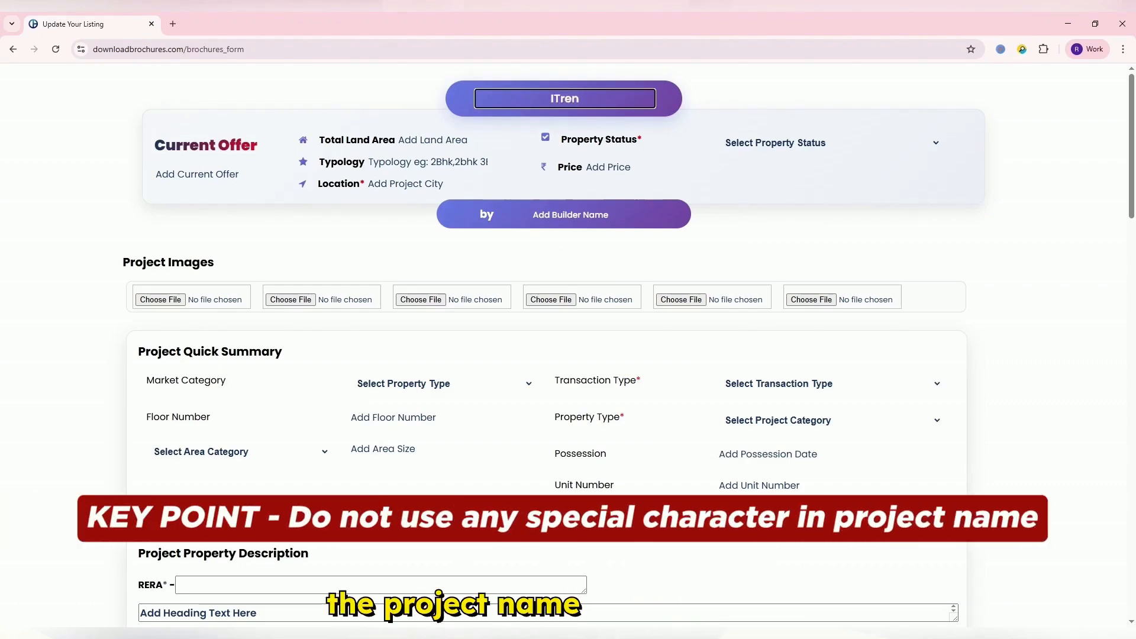
{"action": "type", "text": "d Fut"}
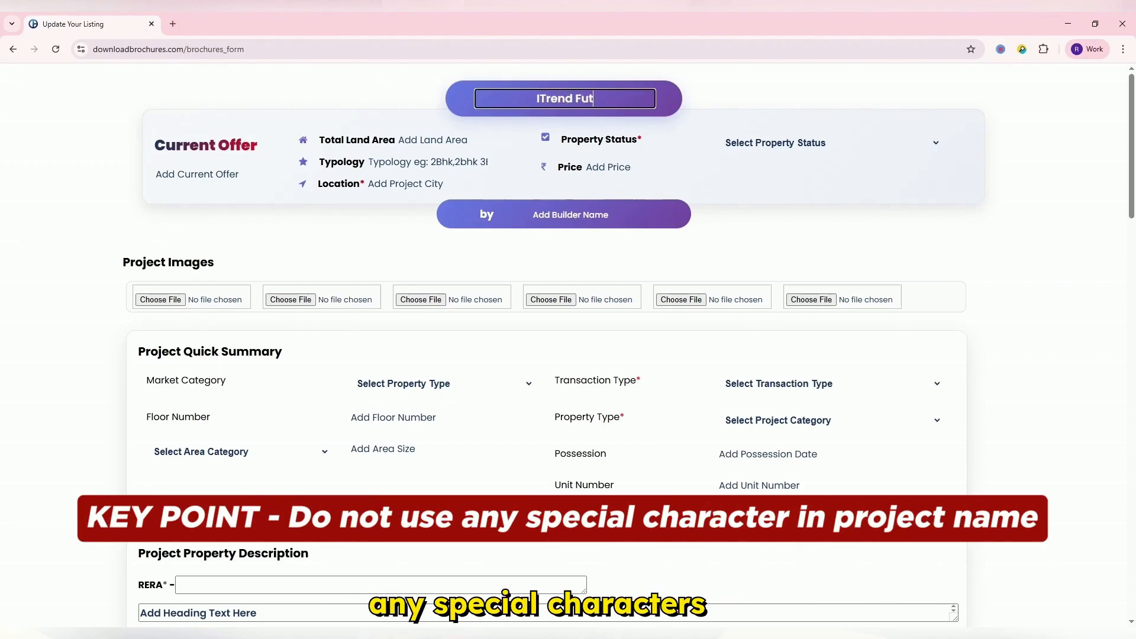
{"action": "type", "text": "ura"}
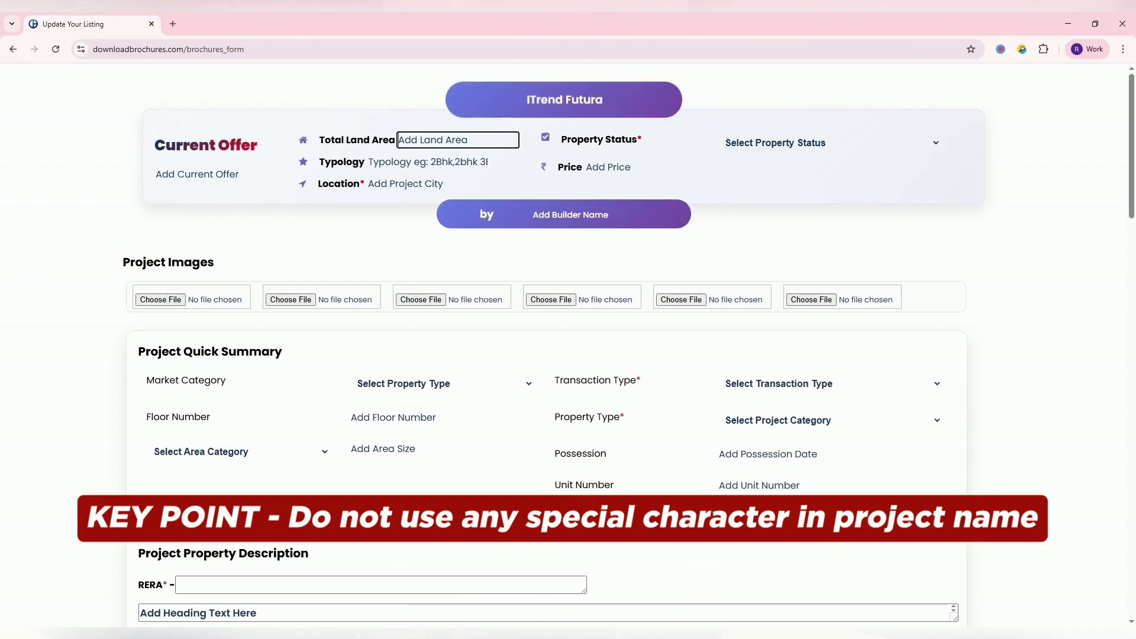
- Set the total land area to 6 Acres and the typology to 2,3 bhk
{"action": "type", "text": "6 Acre"}
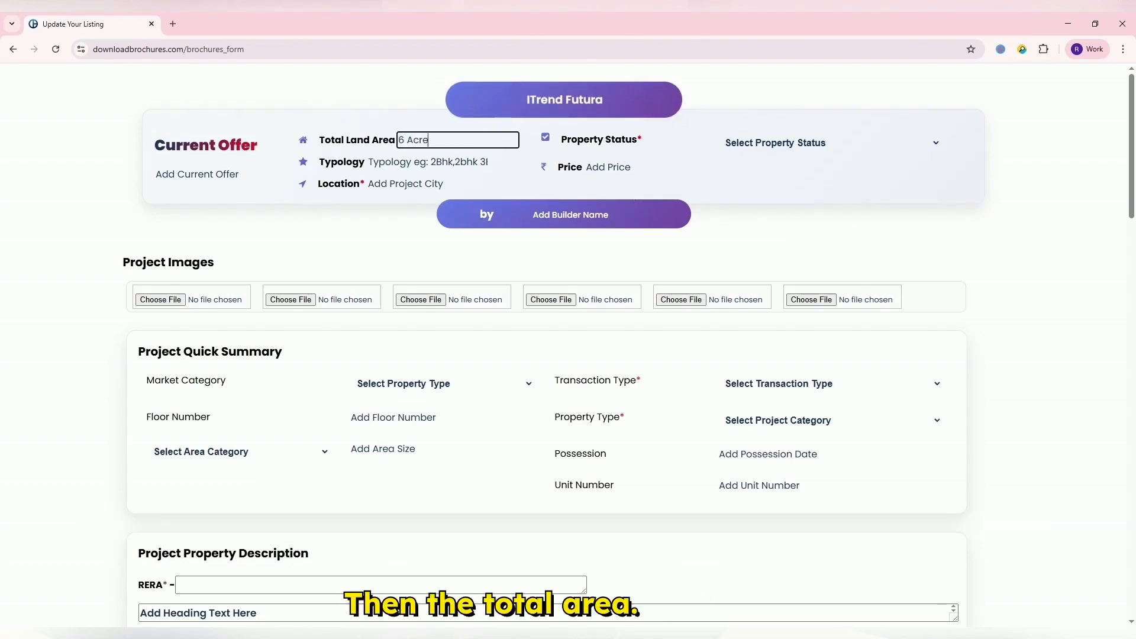
{"action": "type", "text": "s"}
{"action": "key", "text": "Tab"}
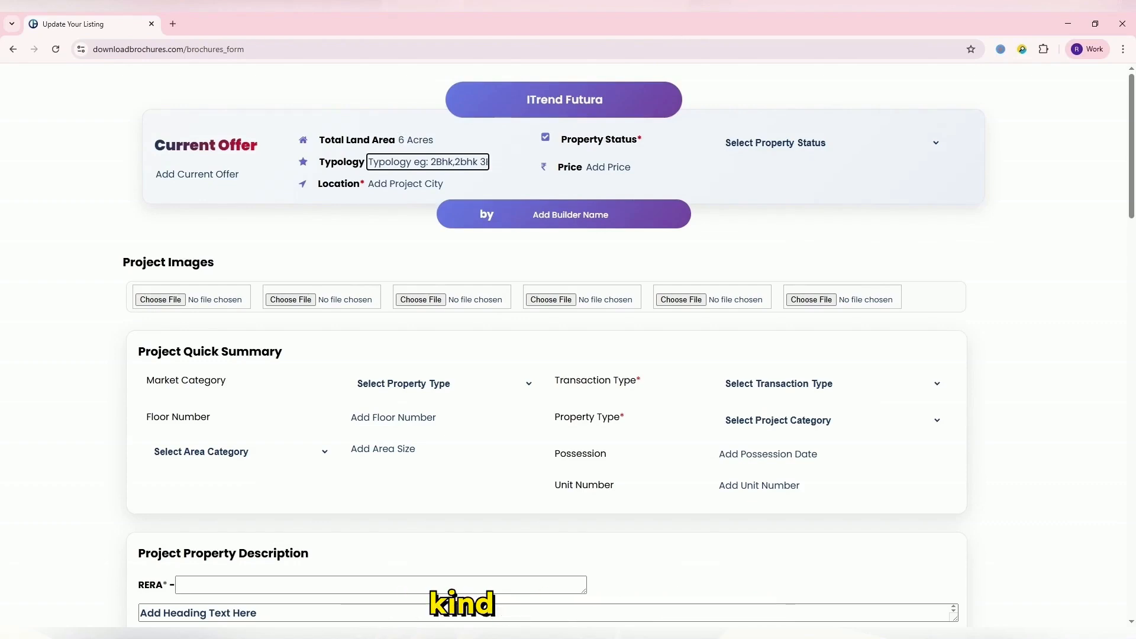
{"action": "key", "text": "alt+Tab"}
- Enter "Special Rakhi Offer" as the project's current offer
{"action": "left_click", "coordinate": [215, 175]}
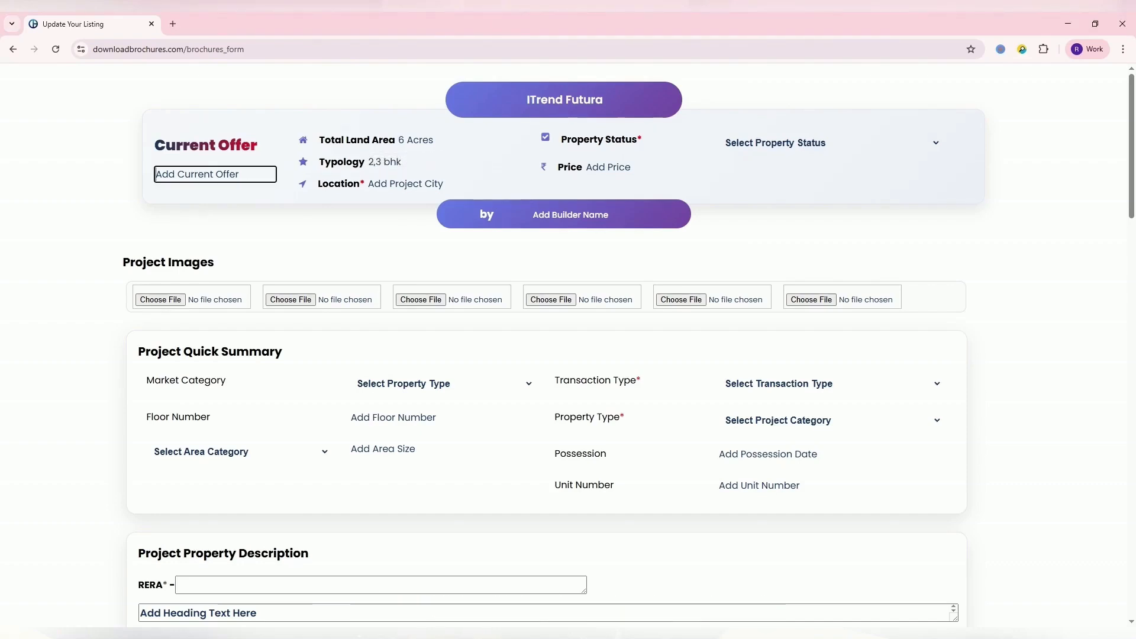
{"action": "type", "text": "Spec"}
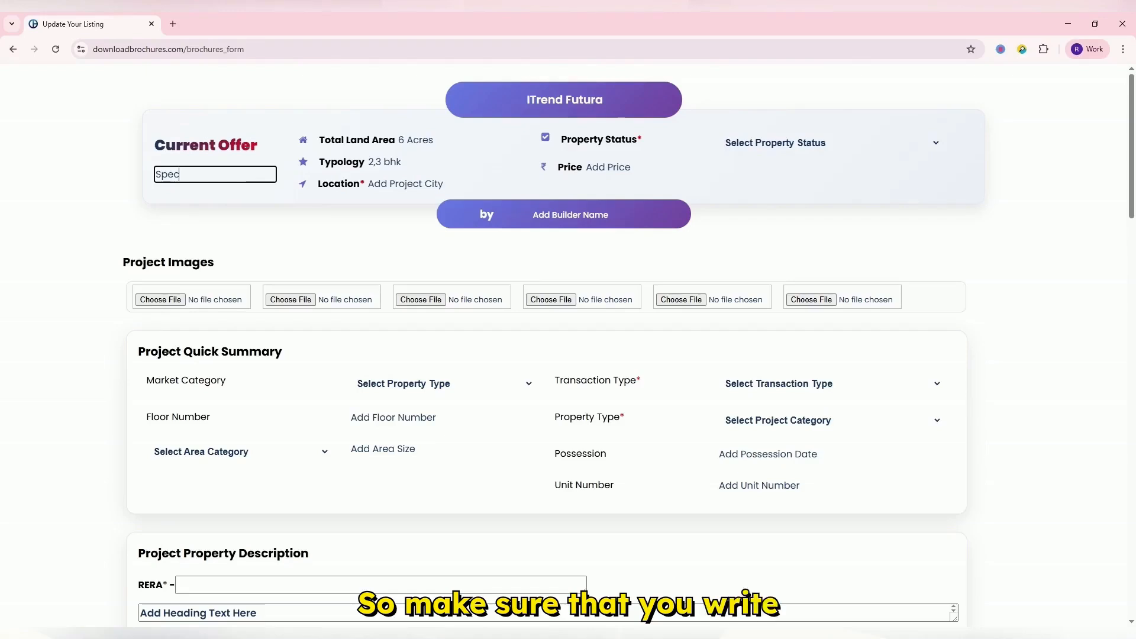
{"action": "type", "text": "ial R"}
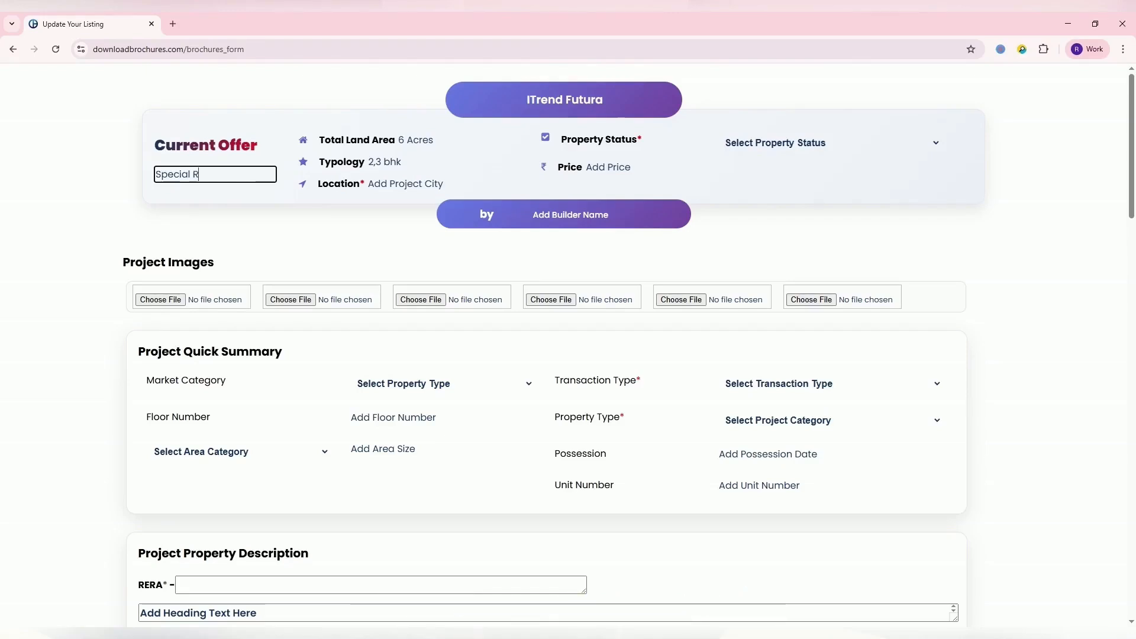
{"action": "type", "text": "akhi"}
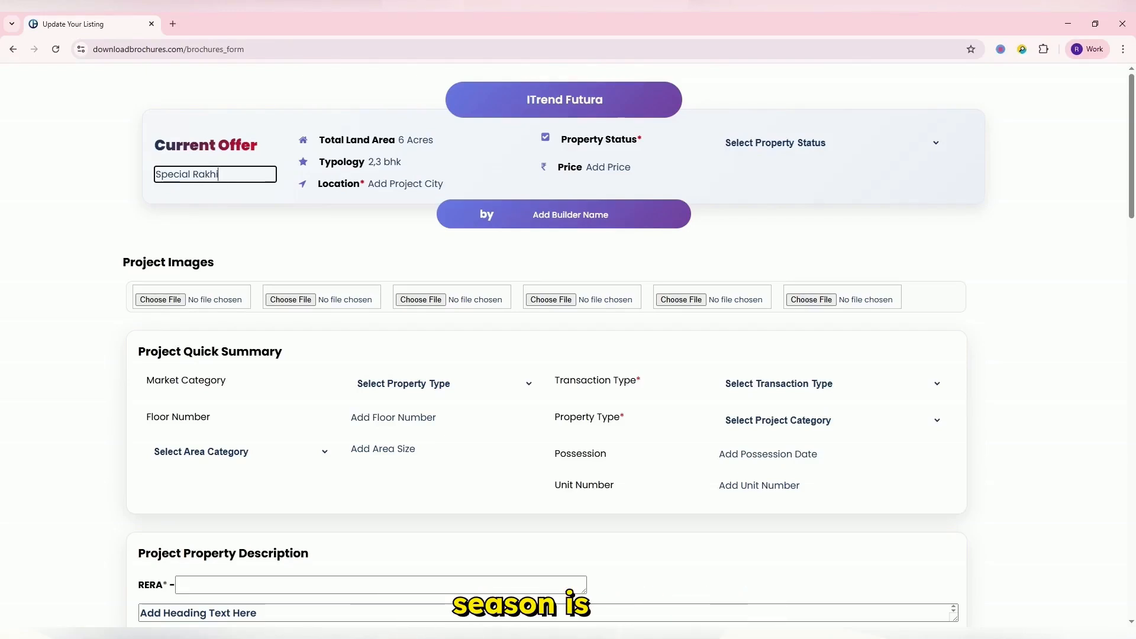
{"action": "type", "text": " Of"}
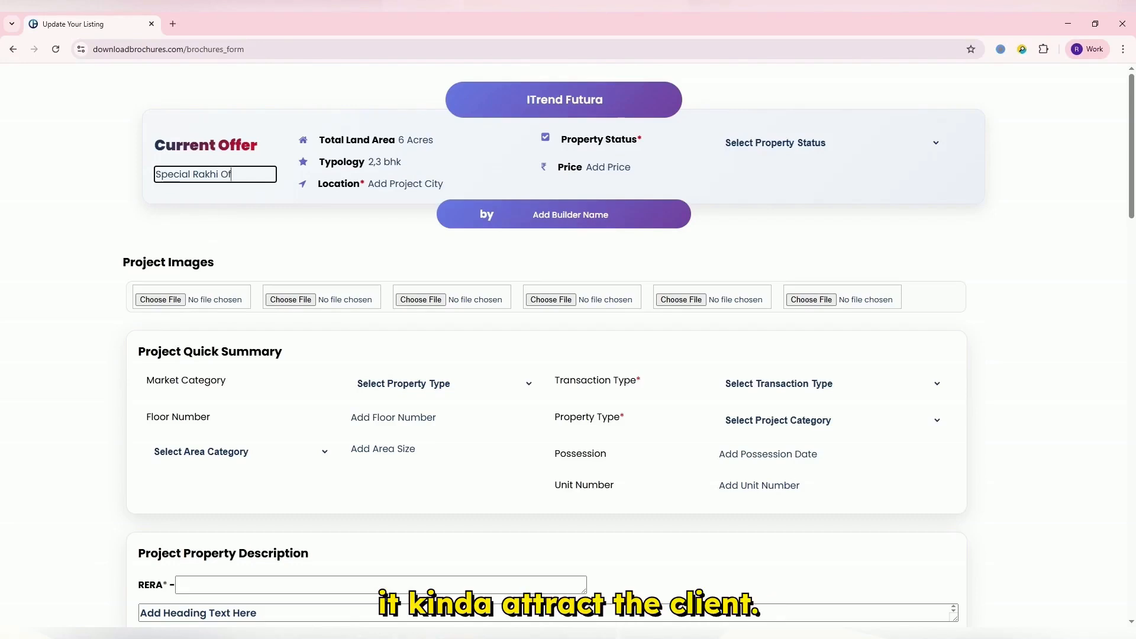
{"action": "type", "text": "fer"}
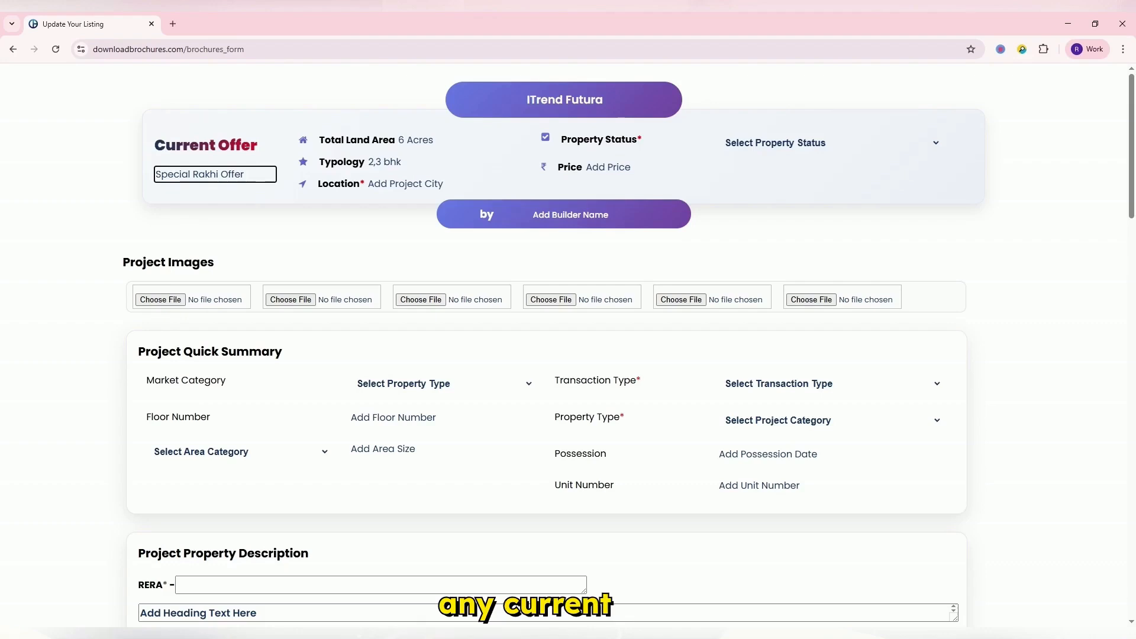
- Set the location to Noida and the price to 23 Lakhs* - 30 Lakhs*
{"action": "left_click", "coordinate": [405, 184]}
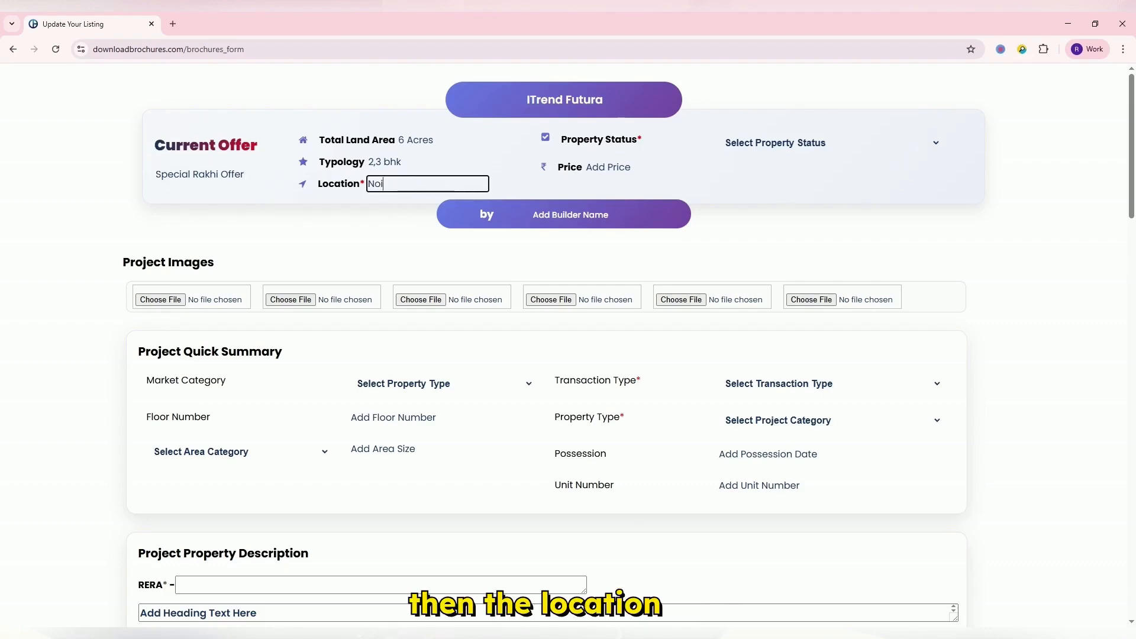
{"action": "left_click", "coordinate": [627, 163]}
{"action": "type", "text": "23 Lakhs"}
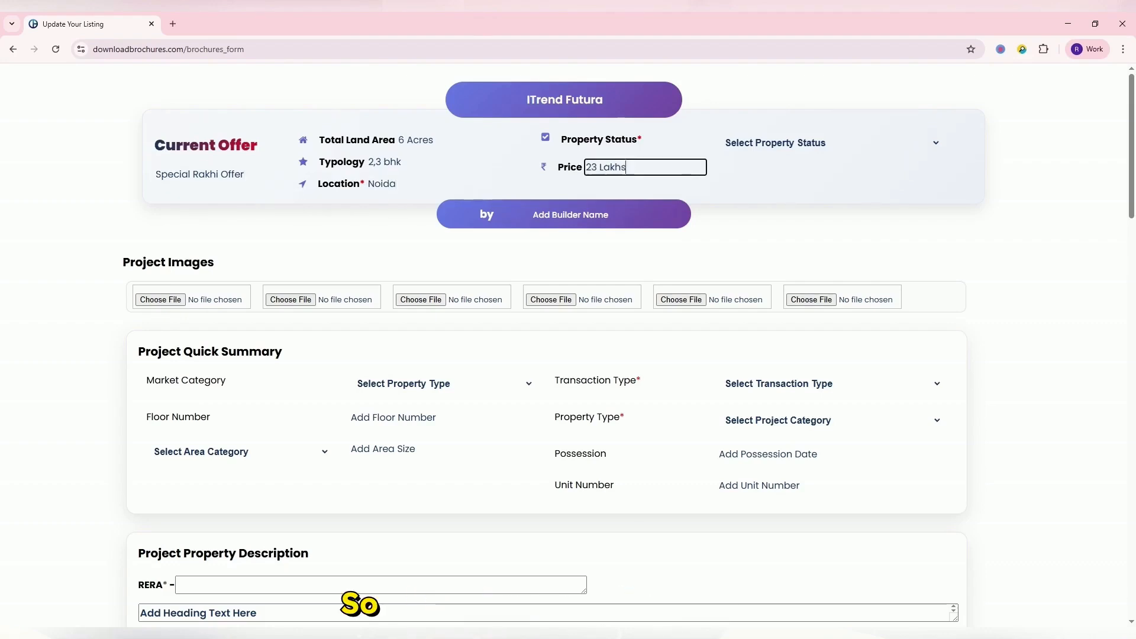
{"action": "type", "text": "* - 30 Lakhs*"}
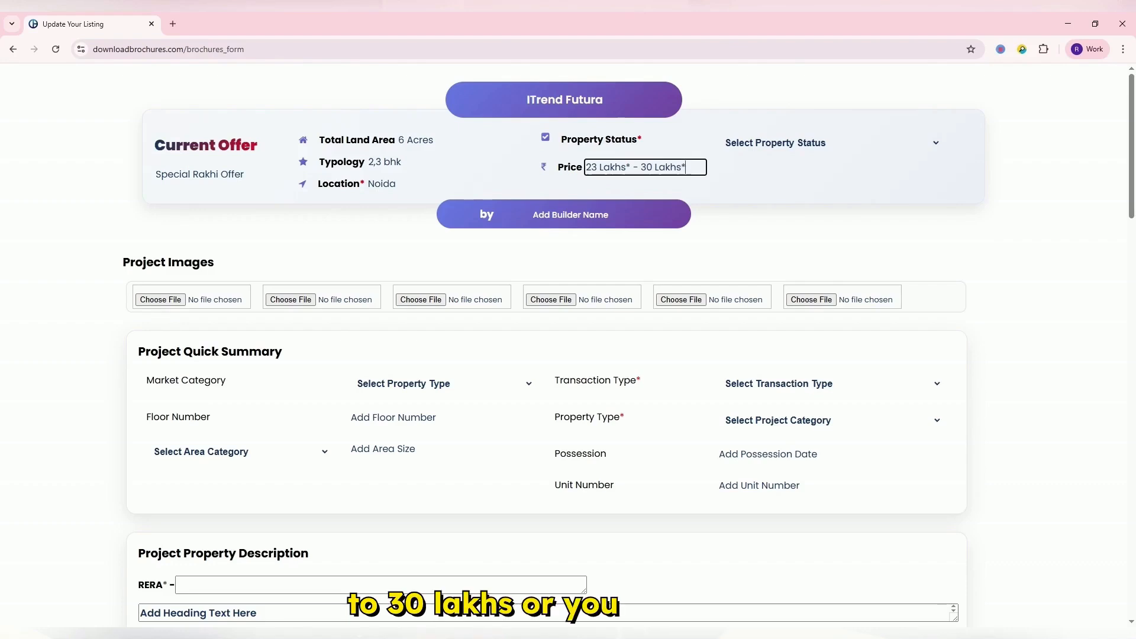
- Replace the price text with "Starts from 30 Lakhs*"
{"action": "key", "text": "ctrl+a"}
{"action": "type", "text": "Sta"}
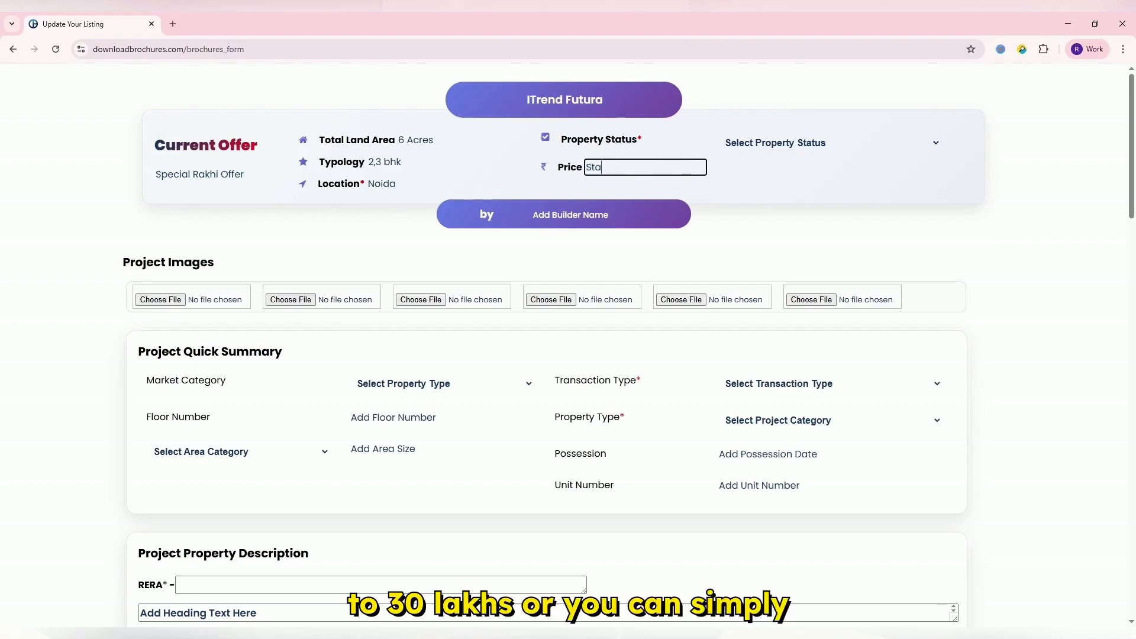
{"action": "type", "text": "rts from 30 L"}
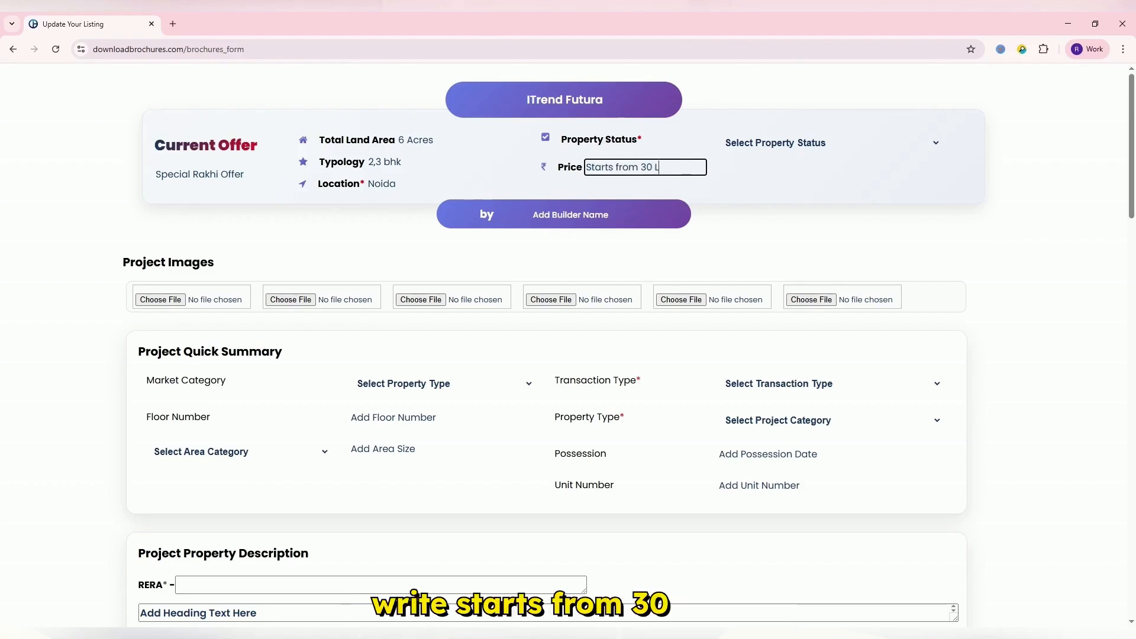
{"action": "type", "text": "akhs*"}
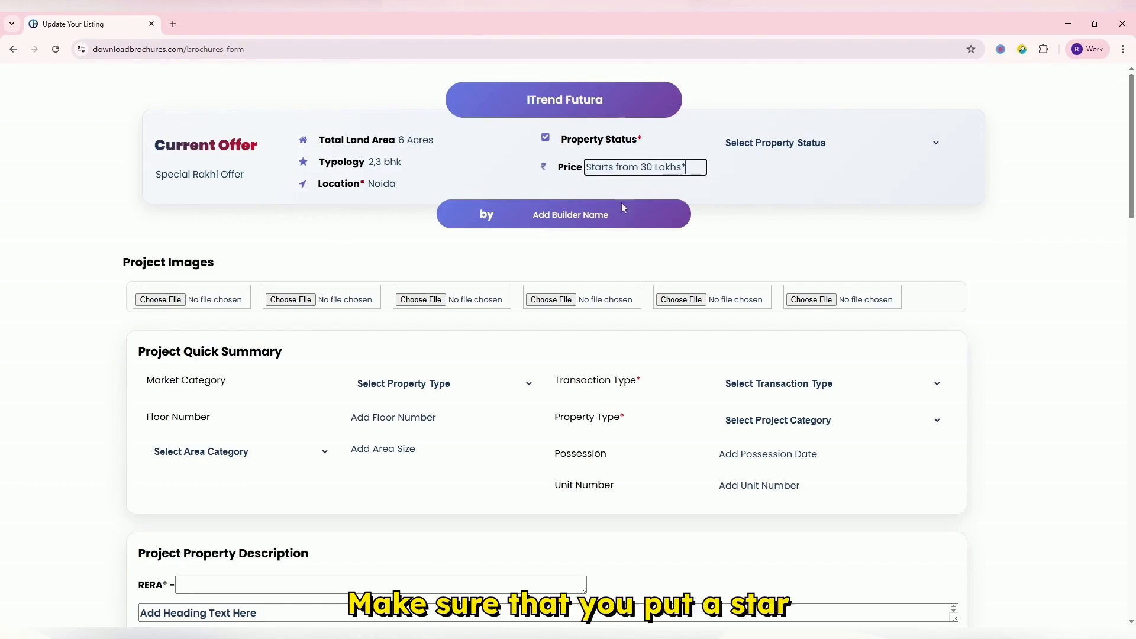
{"action": "left_click", "coordinate": [712, 274]}
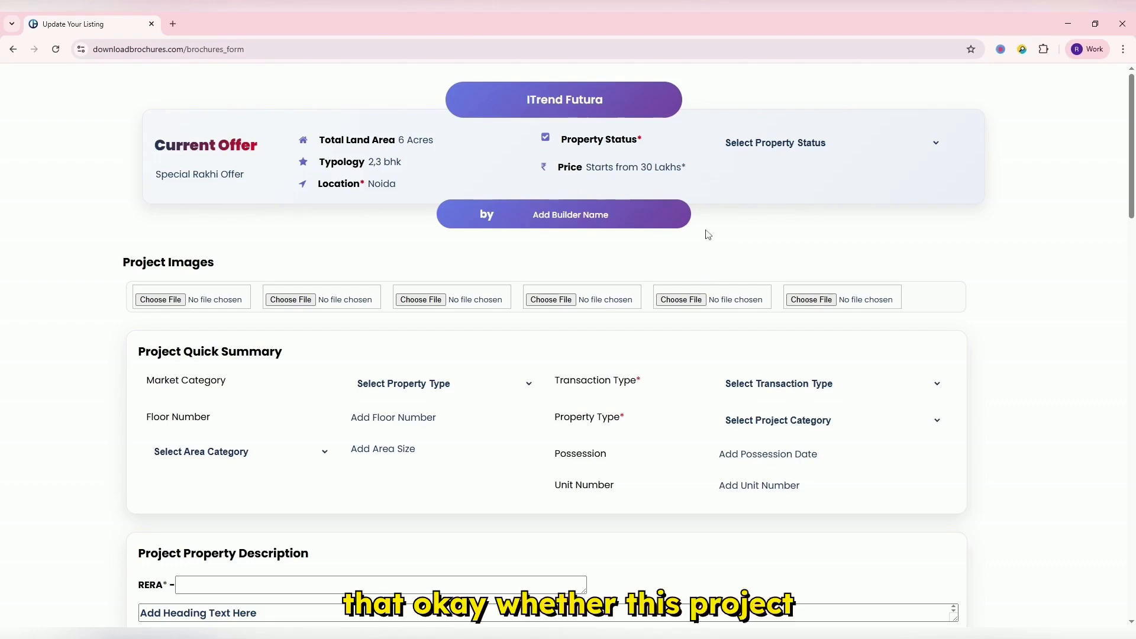
{"action": "left_click", "coordinate": [687, 168]}
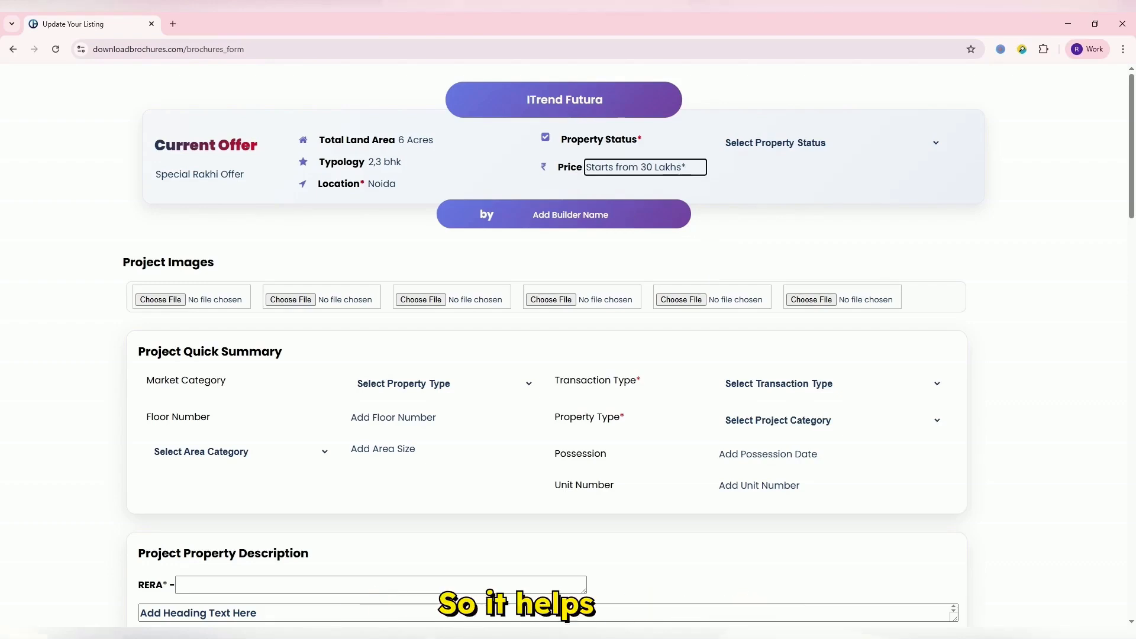
{"action": "left_click", "coordinate": [709, 235]}
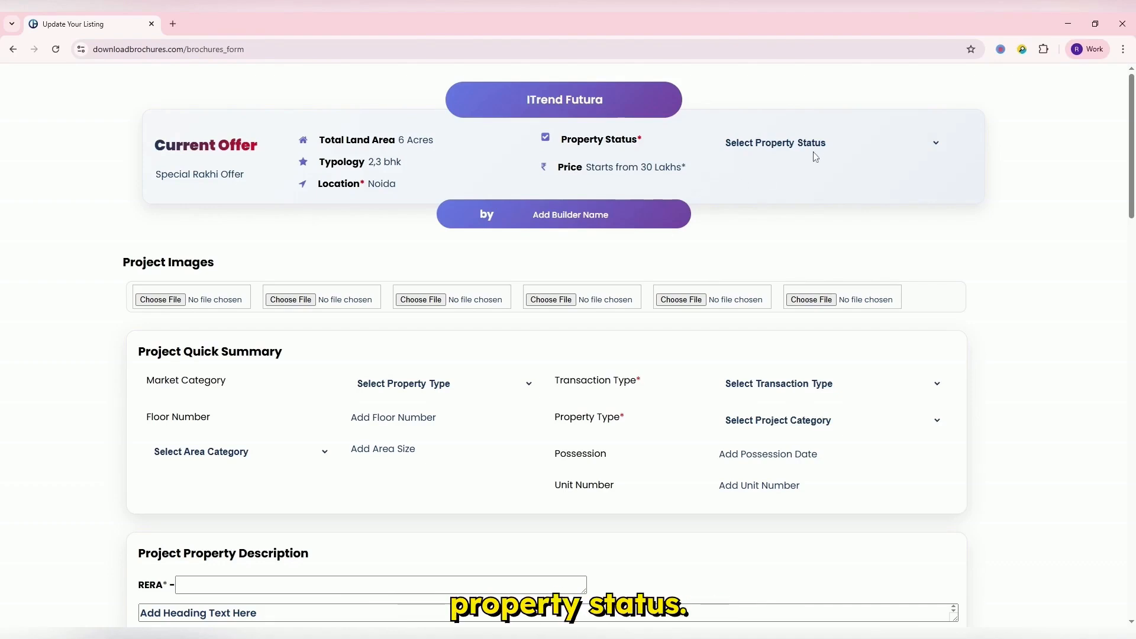
- Set the property status to READY TO MOVE IN and attach 2-2.jpg and the BUY-2 PNG file as project images
{"action": "left_click", "coordinate": [803, 195]}
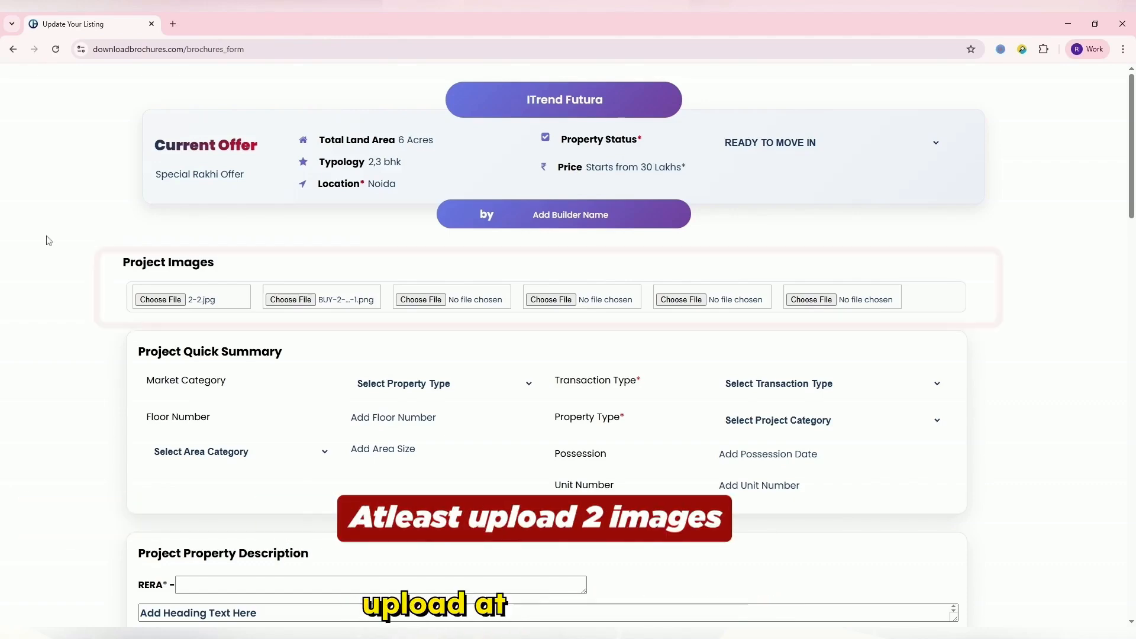
{"action": "left_click", "coordinate": [284, 300]}
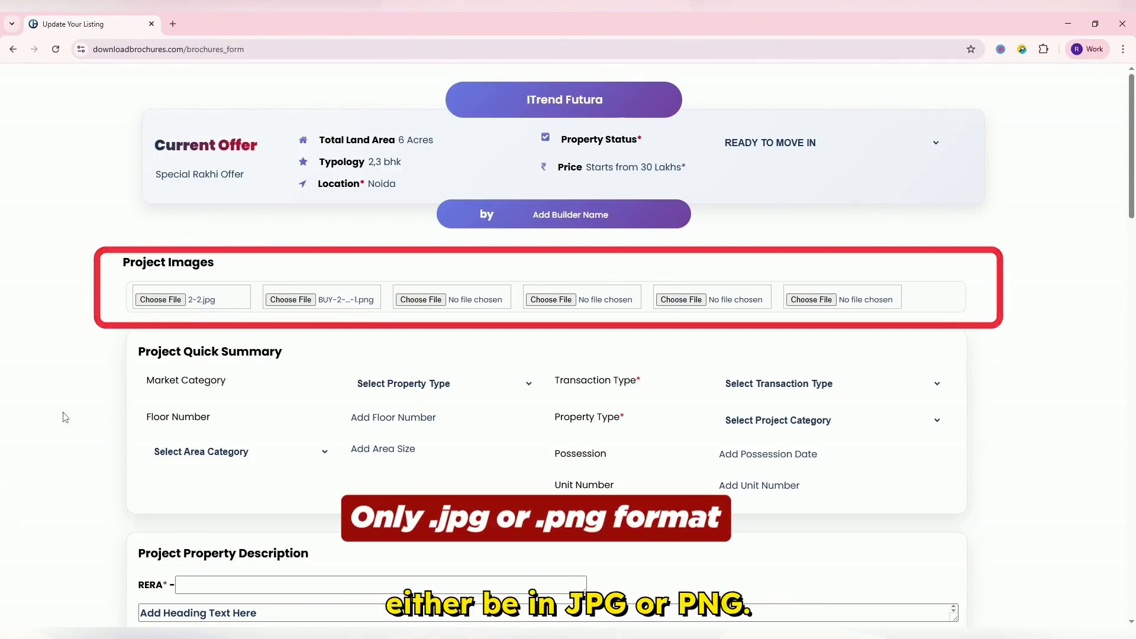
- Complete the quick summary with market category Residential, transaction type New Launch, property type Flat/Apartment and Carpet Area 200 sq.ft - 400 sq.ft
{"action": "scroll", "coordinate": [65, 416], "scroll_direction": "down", "scroll_amount": 3}
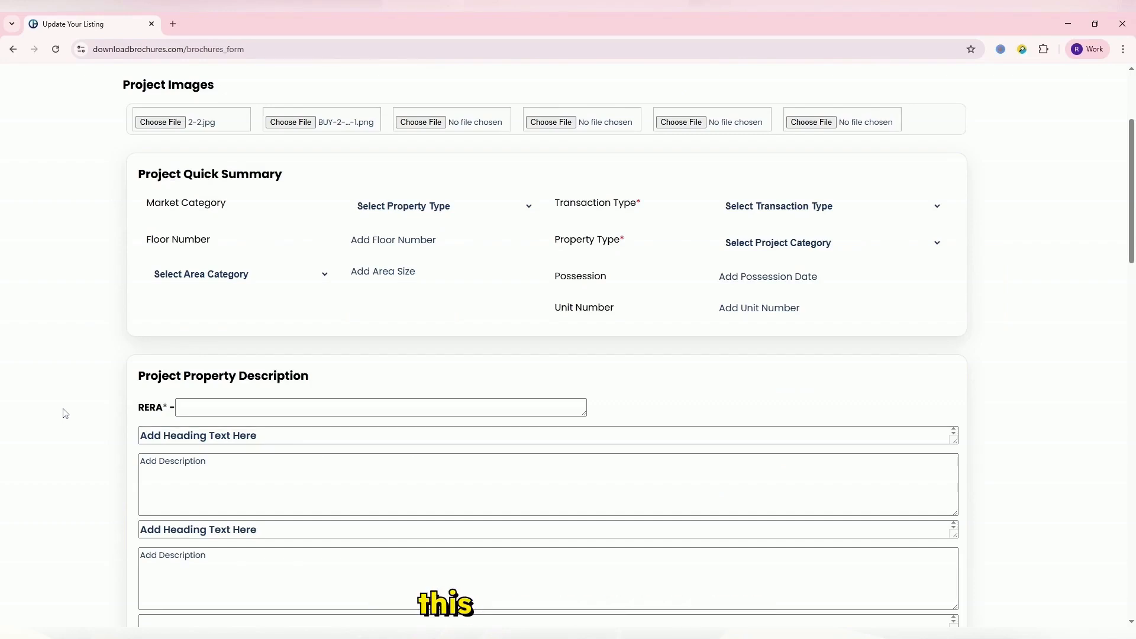
{"action": "left_click", "coordinate": [432, 209]}
{"action": "left_click", "coordinate": [415, 245]}
{"action": "left_click", "coordinate": [787, 210]}
{"action": "left_click", "coordinate": [774, 239]}
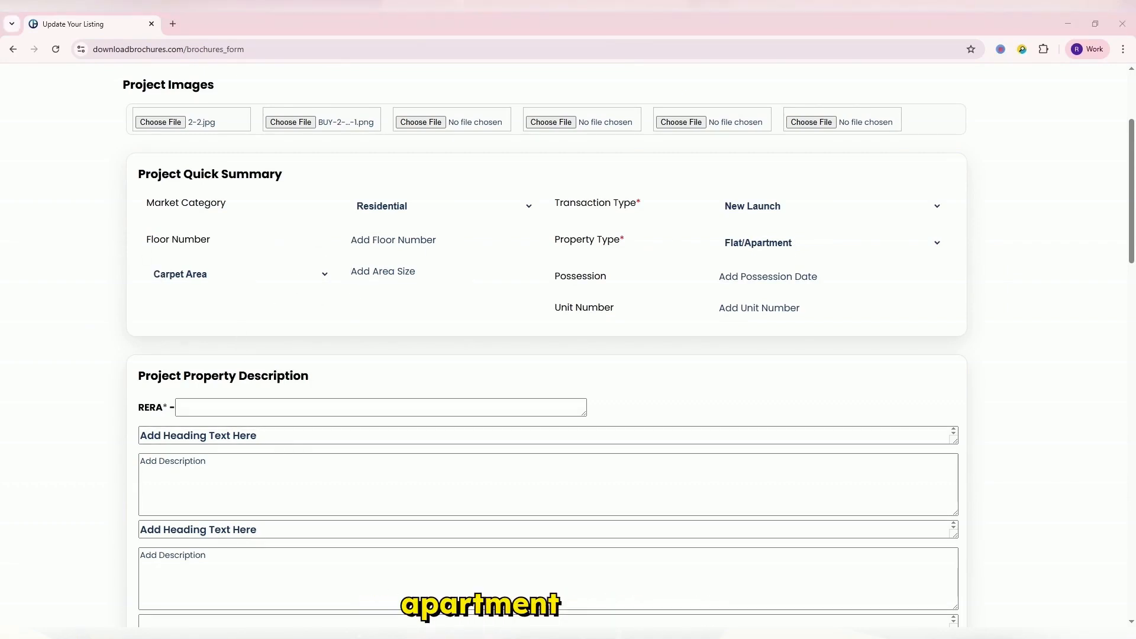
{"action": "left_click", "coordinate": [390, 271]}
{"action": "scroll", "coordinate": [548, 355], "scroll_direction": "down", "scroll_amount": 2}
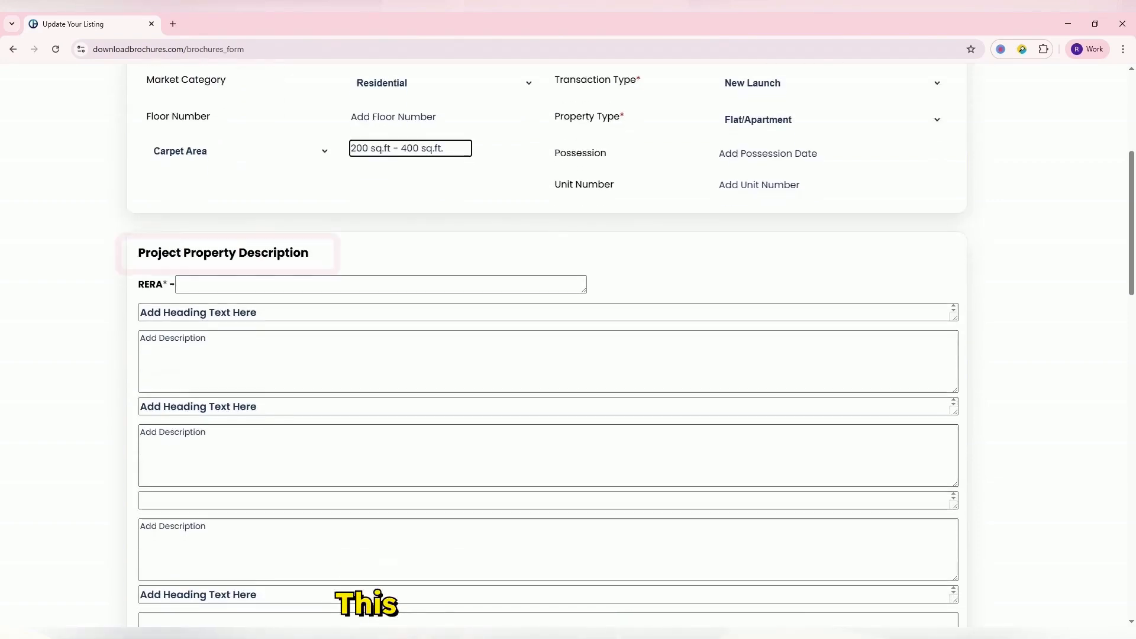
- Enter the RERA registration "UPRERA - 123456789" in the project property description
{"action": "scroll", "coordinate": [548, 355], "scroll_direction": "down", "scroll_amount": 1}
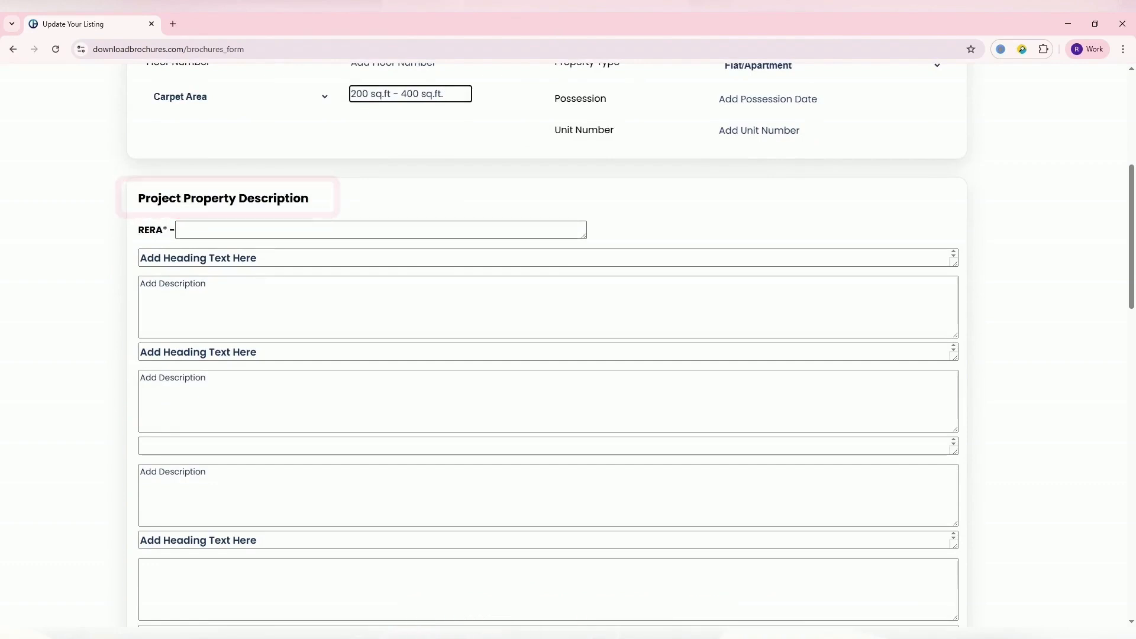
{"action": "left_click", "coordinate": [381, 230]}
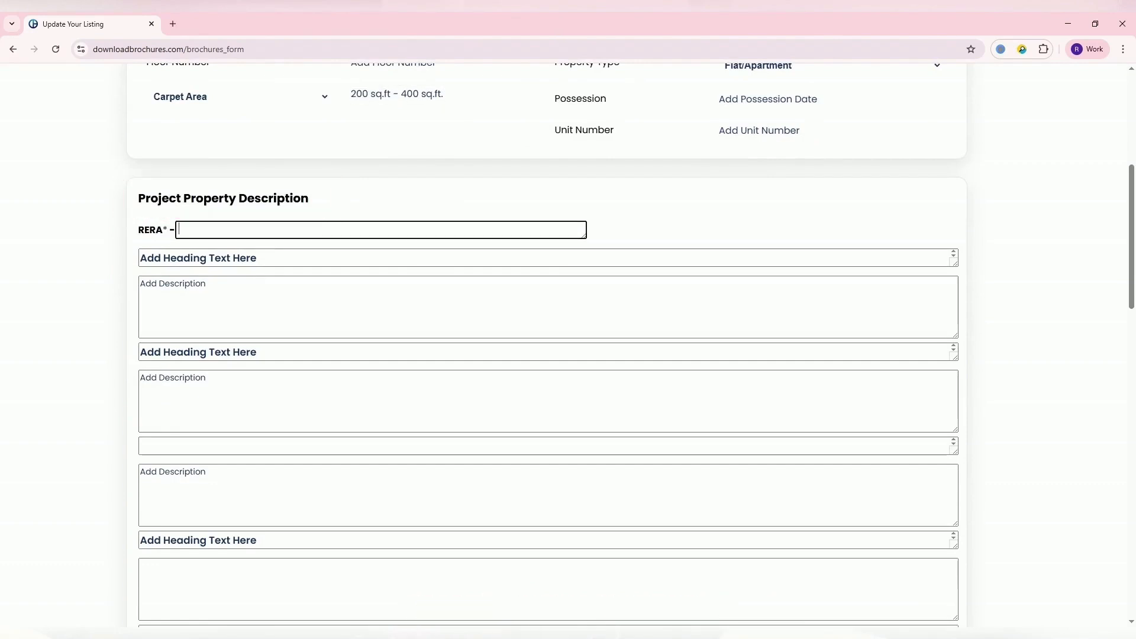
{"action": "type", "text": "UP"}
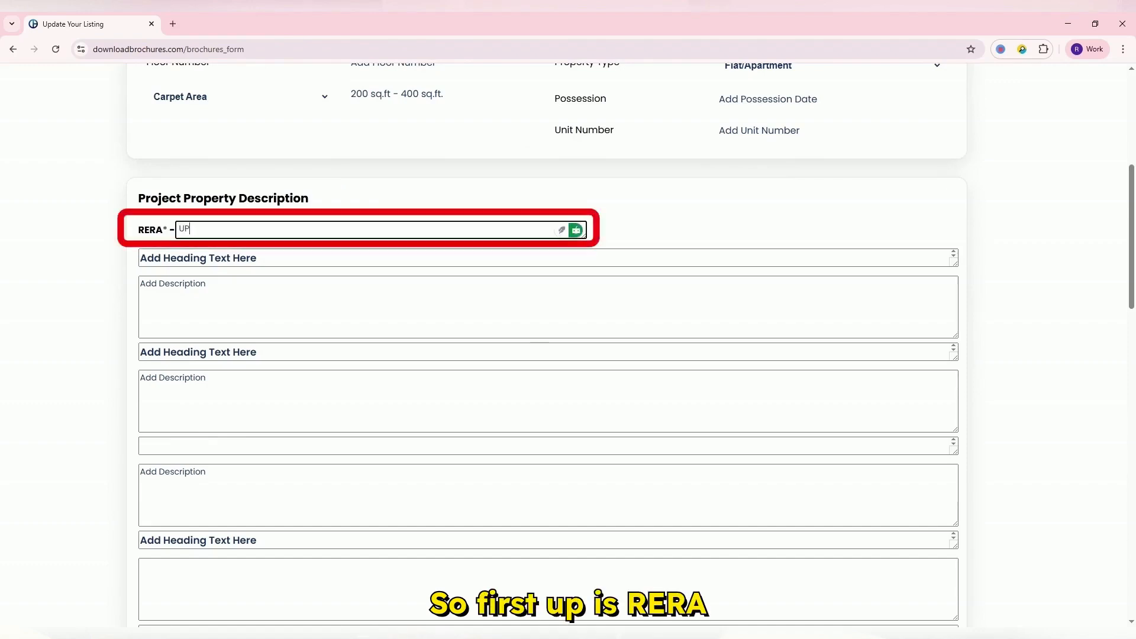
{"action": "type", "text": "RERA -"}
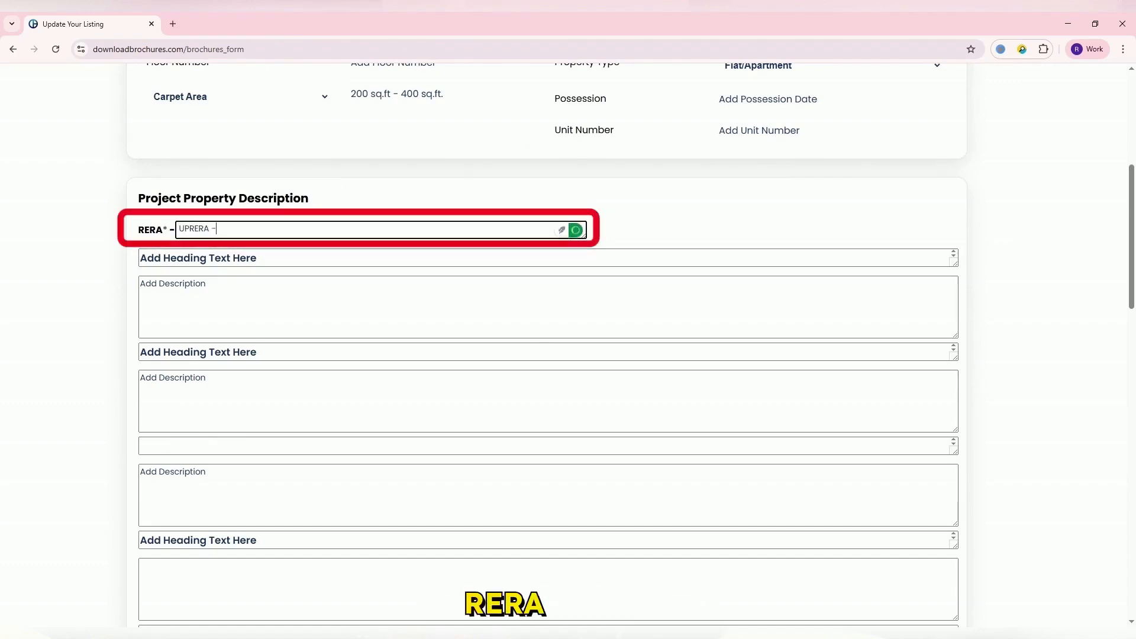
{"action": "type", "text": " 123456789"}
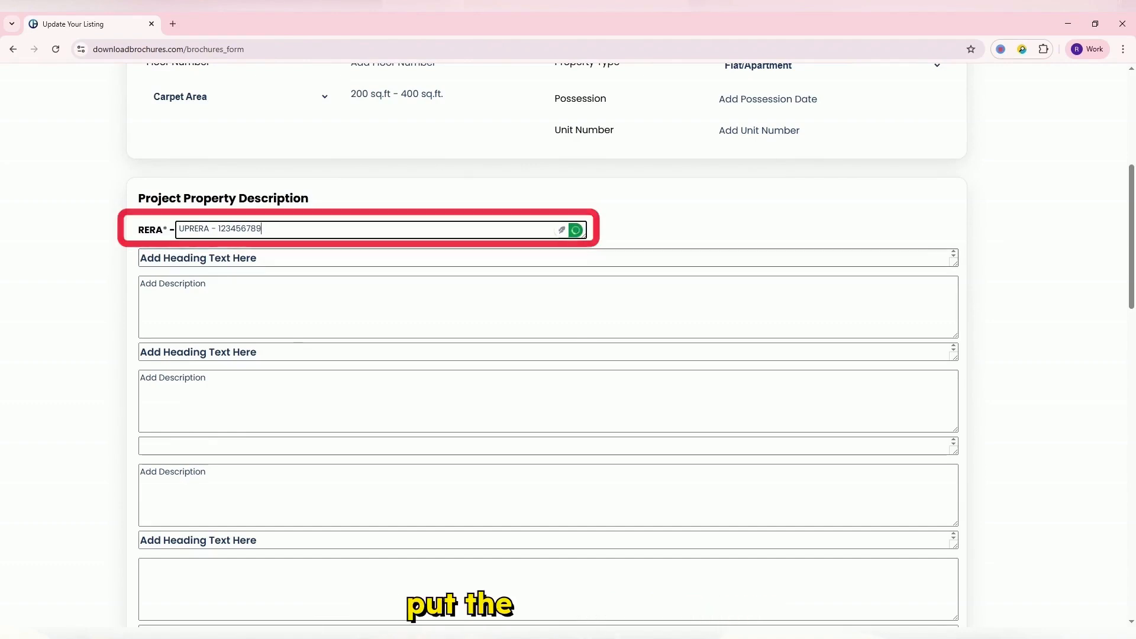
{"action": "key", "text": "Tab"}
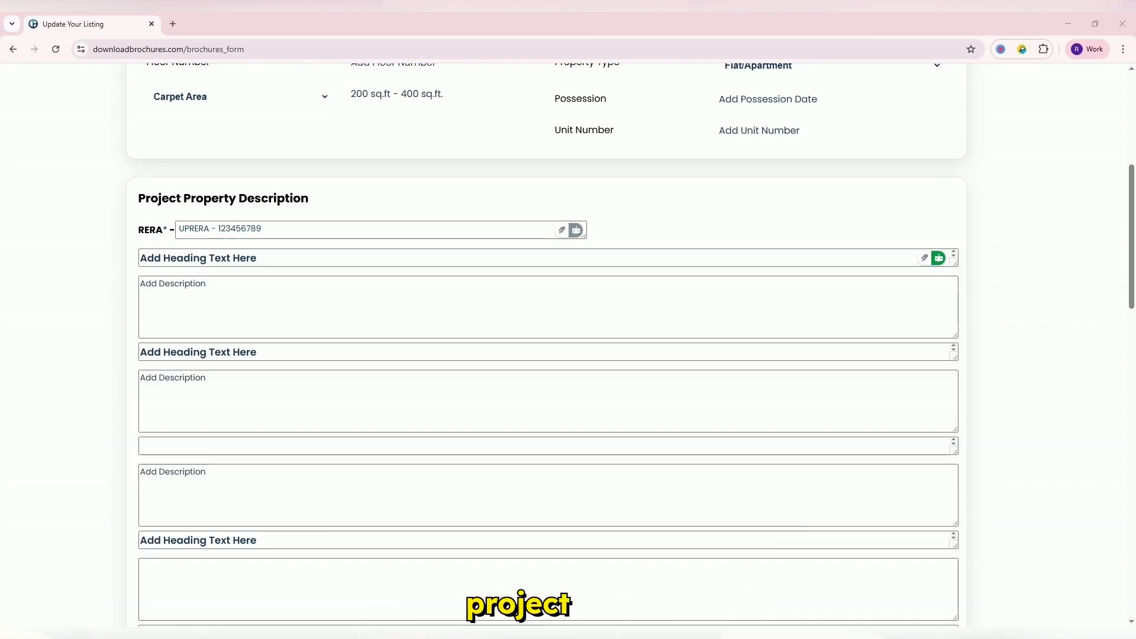
- Set the first heading to "I Trend Futura – Futuristic 2,3 BHK in Noida" and add the description of its 2 & 3 BHK future-ready homes
{"action": "left_click", "coordinate": [261, 258]}
{"action": "type", "text": "I Trend Futura – Futuristic 2,3 BHK in Pune"}
{"action": "key", "text": "Tab"}
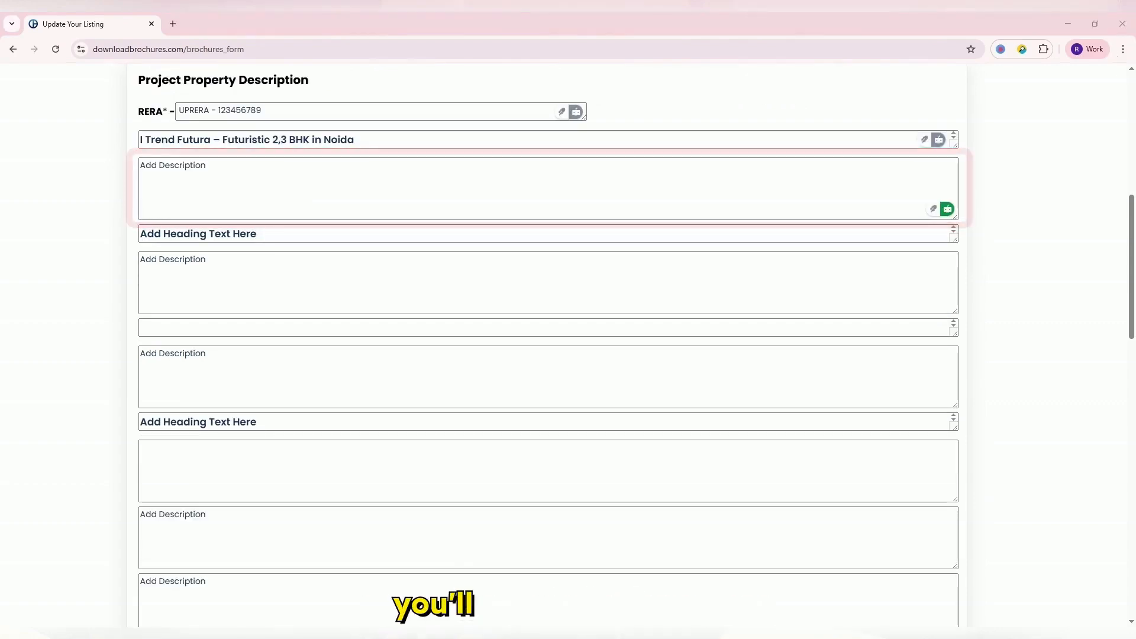
{"action": "type", "text": "ITrend Futura offers thoughtfully designed 2 & 3 BHK future-ready homes in the thriving neighborhood of Baner NX, Pune. Crafted by Sheetal Properties, this premium residential project blends smart space utilization with contemporary aesthetics, perfect for modern urban living. With exclusive offers like 0% stamp duty on spot bookings and 2 free parking spots, ITrend Futura presents a valuable opportunity for homebuyers and investors alike. Experience a lifestyle that combines comfort, convenience, and long-term appreciation."}
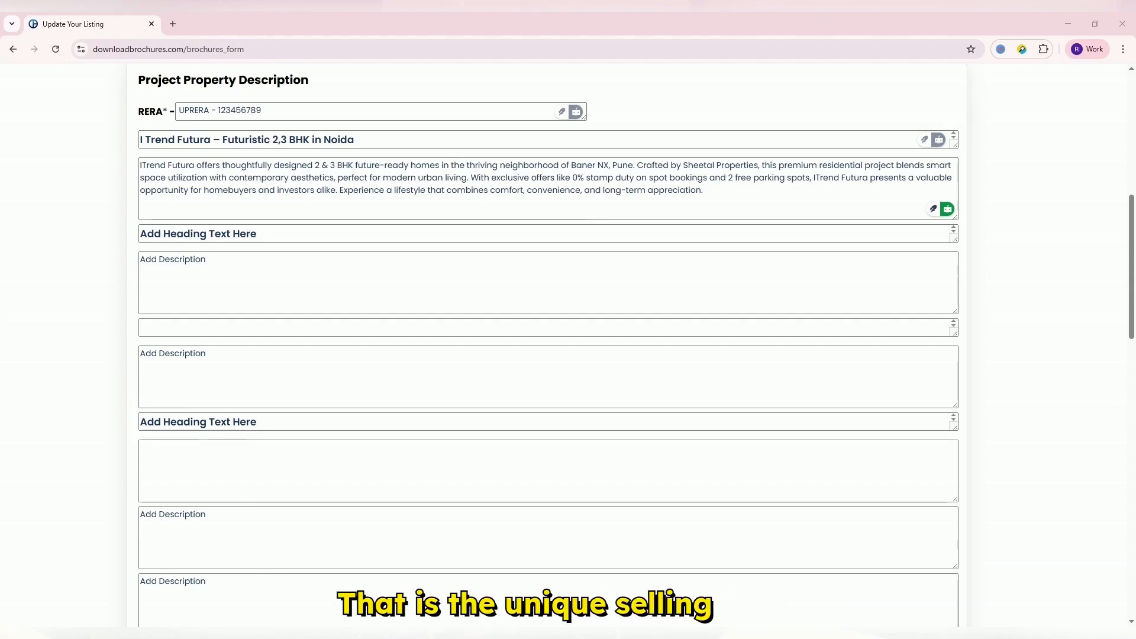
- Set the second description heading to "ITrend Futura – Where Luxury Meets Affordability"
{"action": "key", "text": "alt+Tab"}
{"action": "left_click", "coordinate": [450, 234]}
{"action": "type", "text": "ITrend Futura – Where Luxury Meets Affordability"}
{"action": "key", "text": "alt+Tab"}
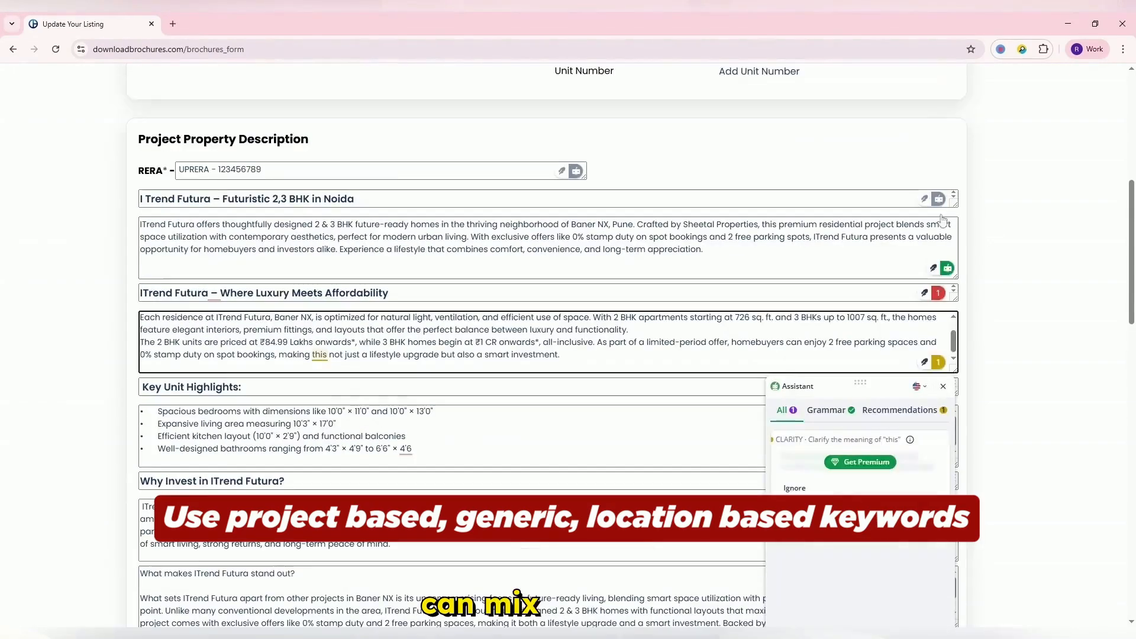
- Apply the writing assistant's correction so the second heading reads "ITrend Futura—Where Luxury Meets Affordability"
{"action": "left_click", "coordinate": [938, 293]}
{"action": "scroll", "coordinate": [971, 461], "scroll_direction": "down", "scroll_amount": 3}
{"action": "scroll", "coordinate": [971, 462], "scroll_direction": "up", "scroll_amount": 3}
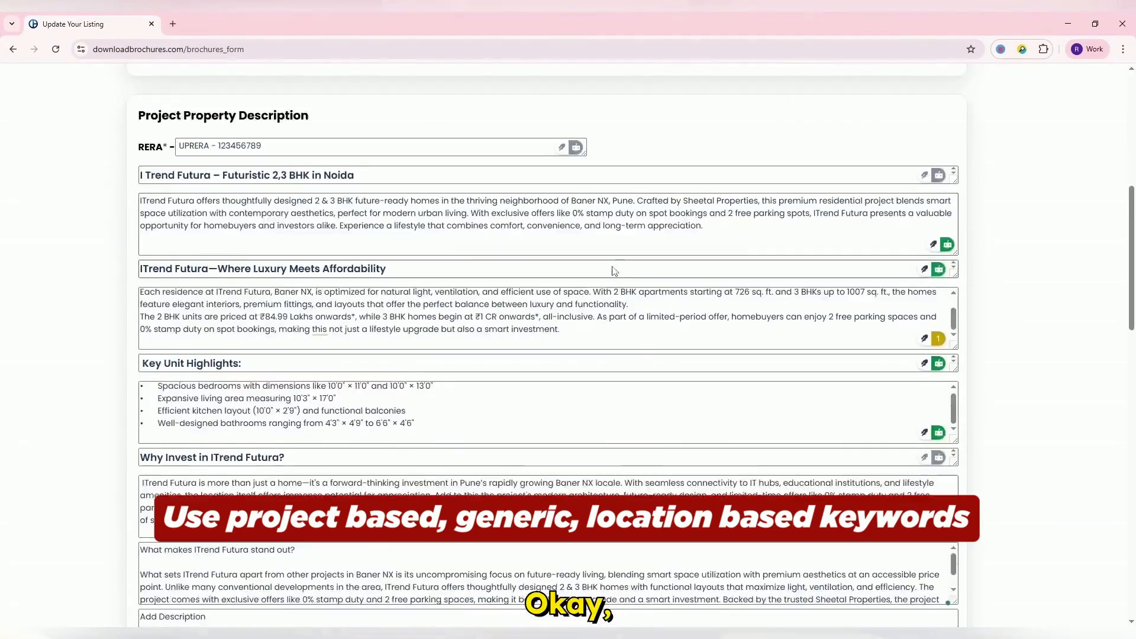
- Name the first floor plan image "I trend futura 2 bhk floor plan"
{"action": "scroll", "coordinate": [614, 271], "scroll_direction": "down", "scroll_amount": 8}
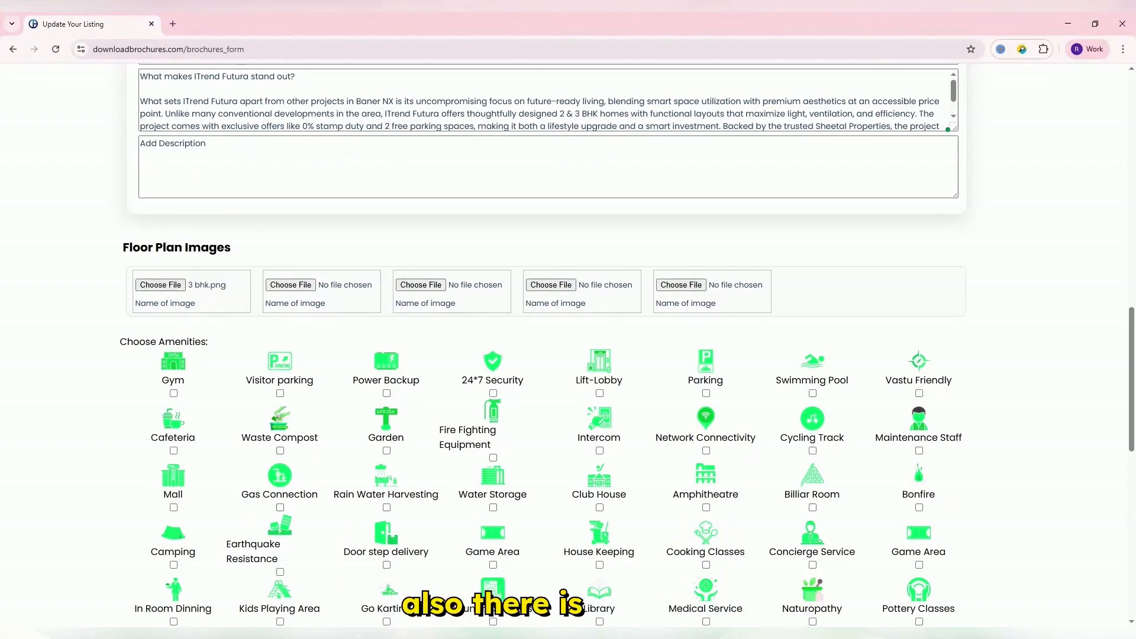
{"action": "type", "text": "I trens"}
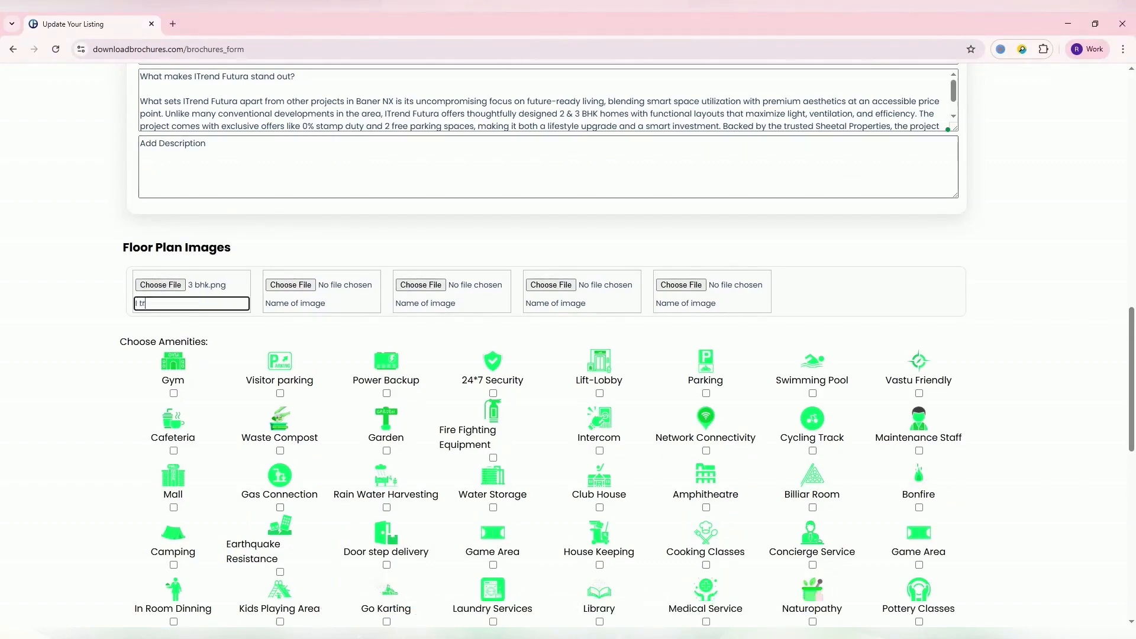
{"action": "key", "text": "BackSpace"}
{"action": "type", "text": "d futur"}
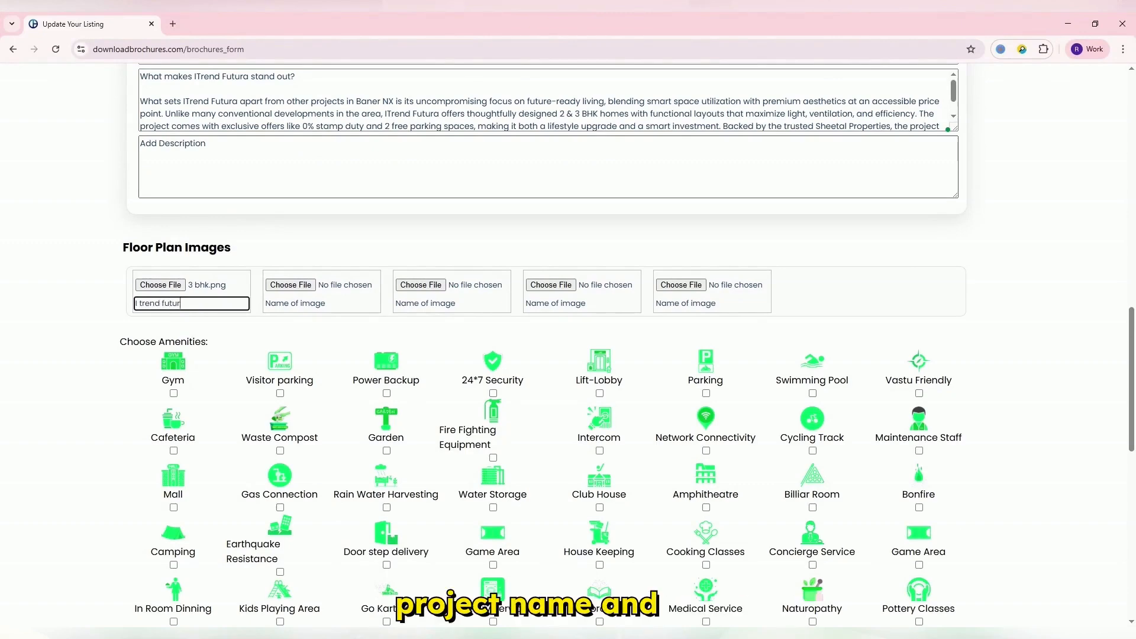
{"action": "type", "text": "a 2 bhk"}
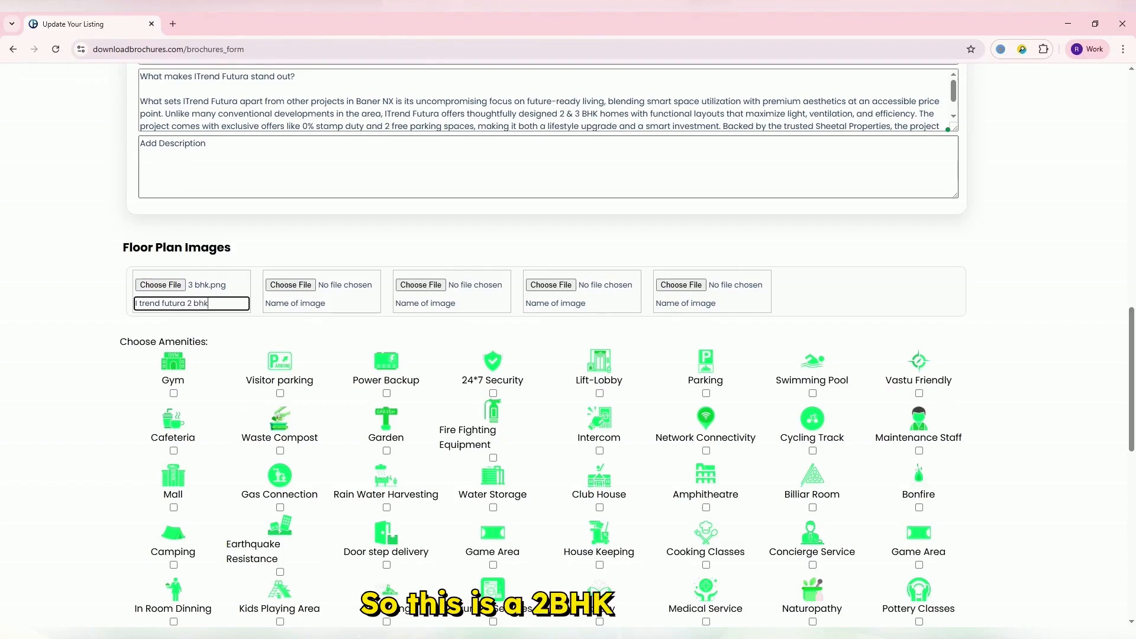
{"action": "type", "text": " floor plan"}
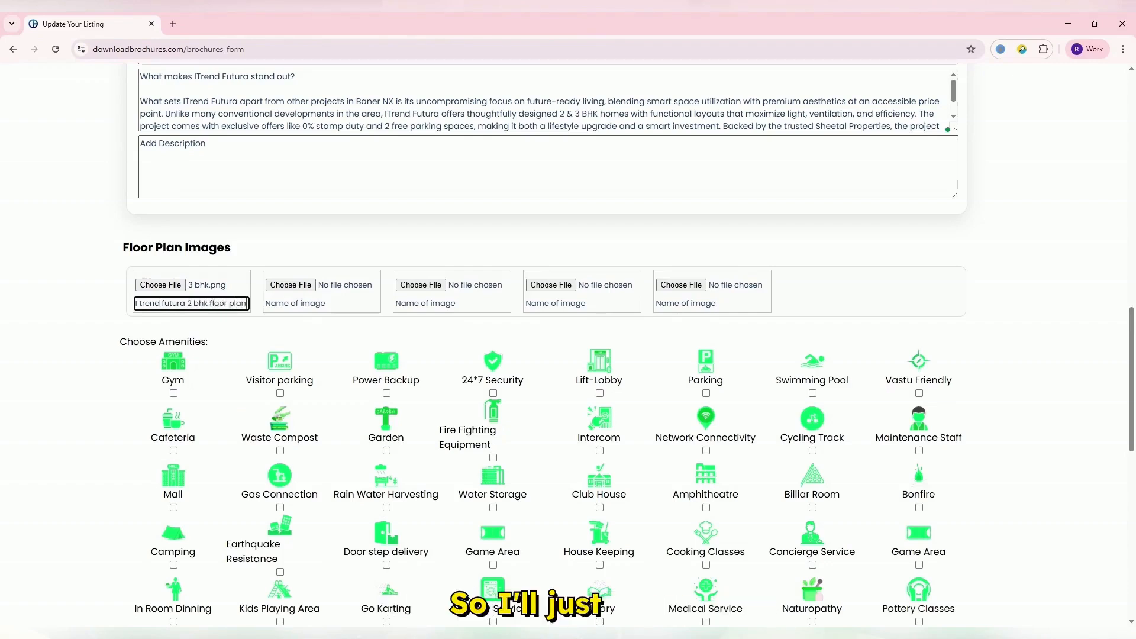
- Attach the tower floor plan PNG as the second floor plan image and name it "I trend futura 3 bhk floor plan"
{"action": "left_click", "coordinate": [295, 290]}
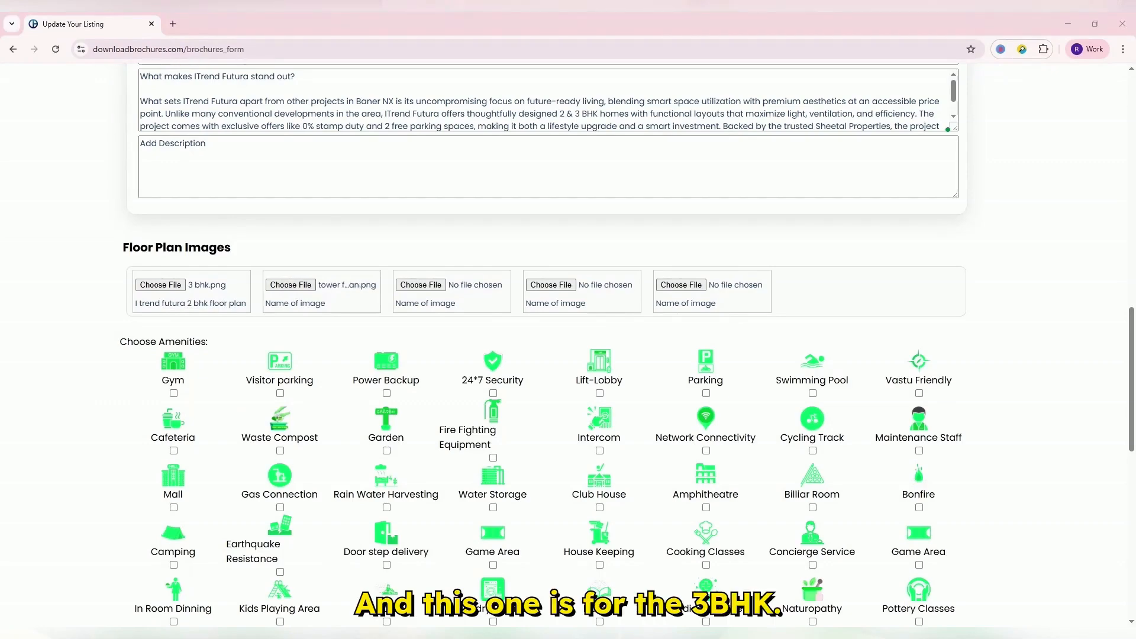
{"action": "type", "text": "I"}
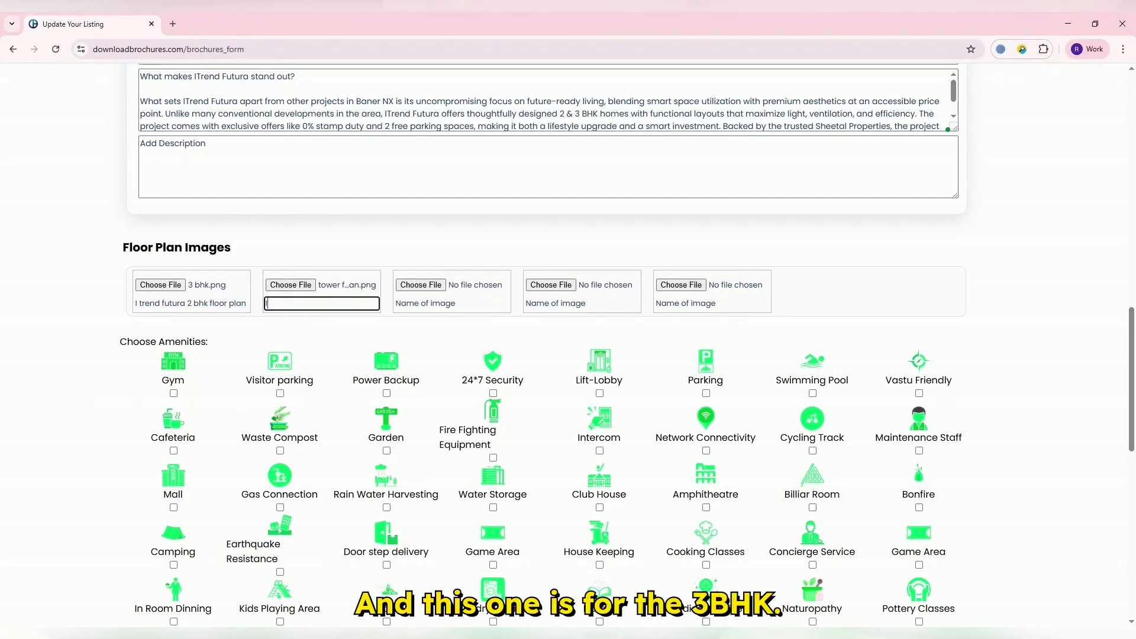
{"action": "type", "text": " trend futura 3 bhk floor plan"}
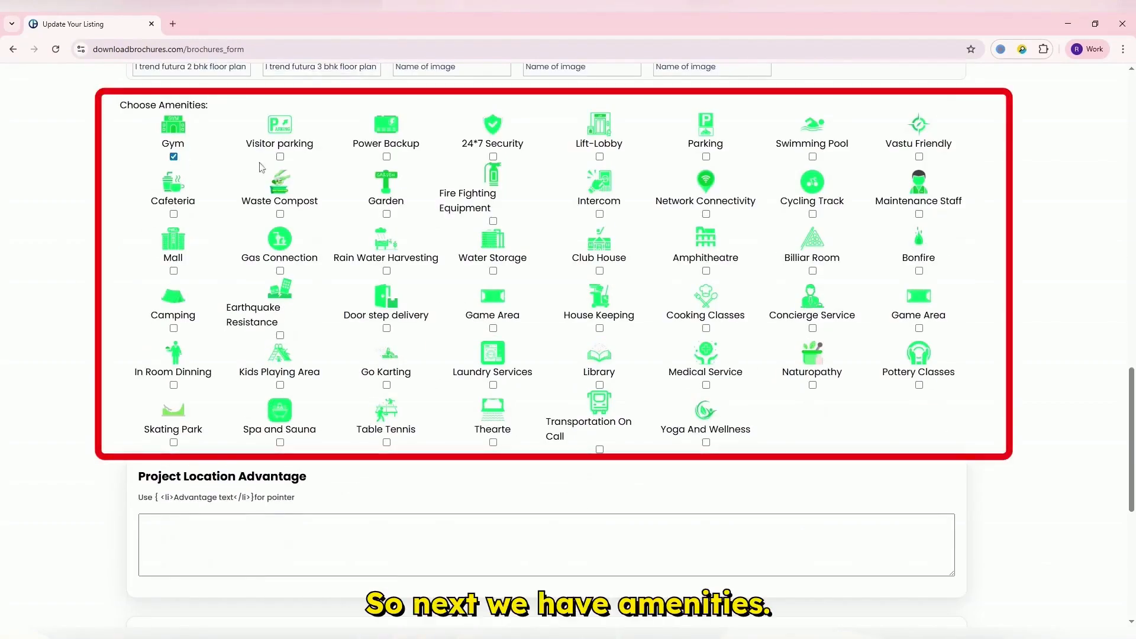
- Select the amenities Visitor parking, Power Backup, 24*7 Security, Lift-Lobby, Parking, Maintenance Staff, Water Storage and Rain Water Harvesting
{"action": "left_click", "coordinate": [280, 156]}
{"action": "left_click", "coordinate": [387, 156]}
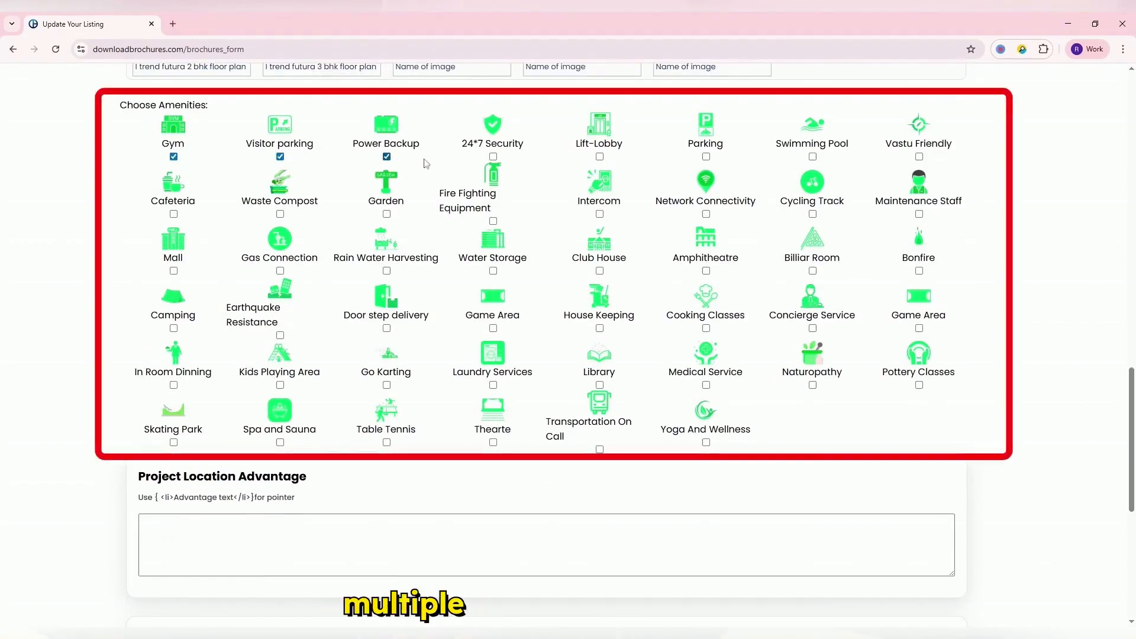
{"action": "left_click", "coordinate": [493, 156]}
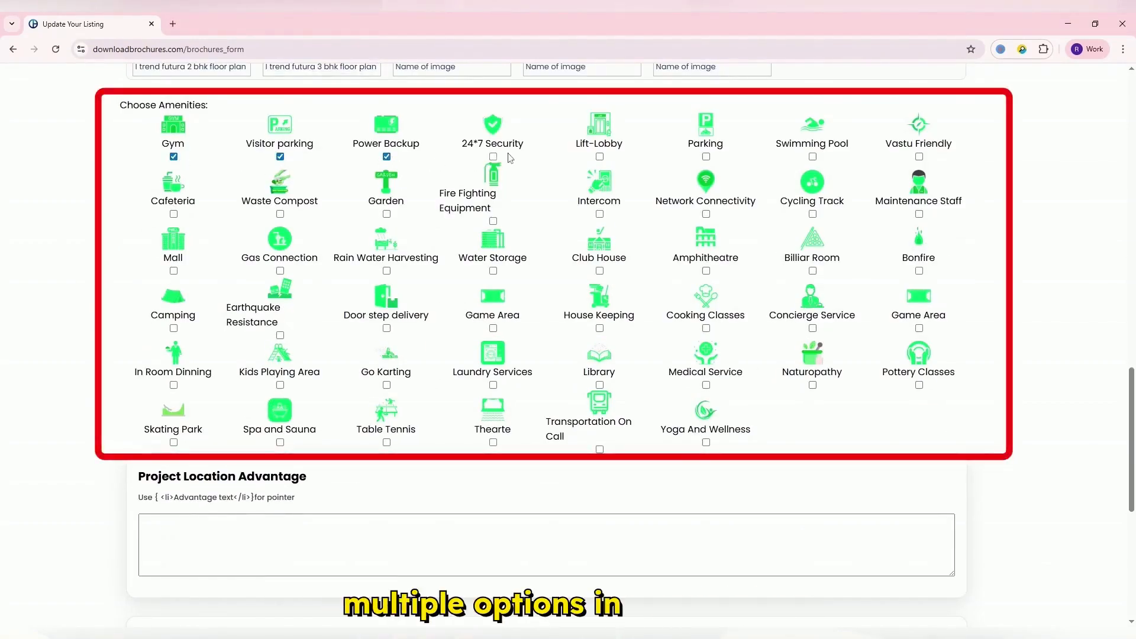
{"action": "left_click", "coordinate": [600, 156]}
{"action": "left_click", "coordinate": [706, 157]}
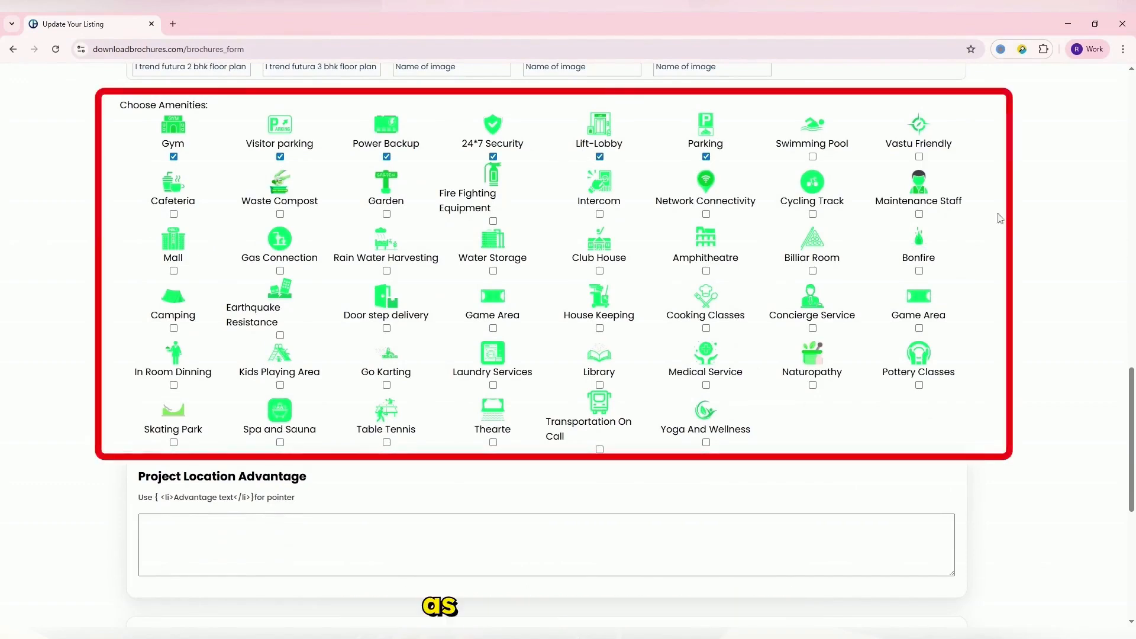
{"action": "left_click", "coordinate": [919, 213]}
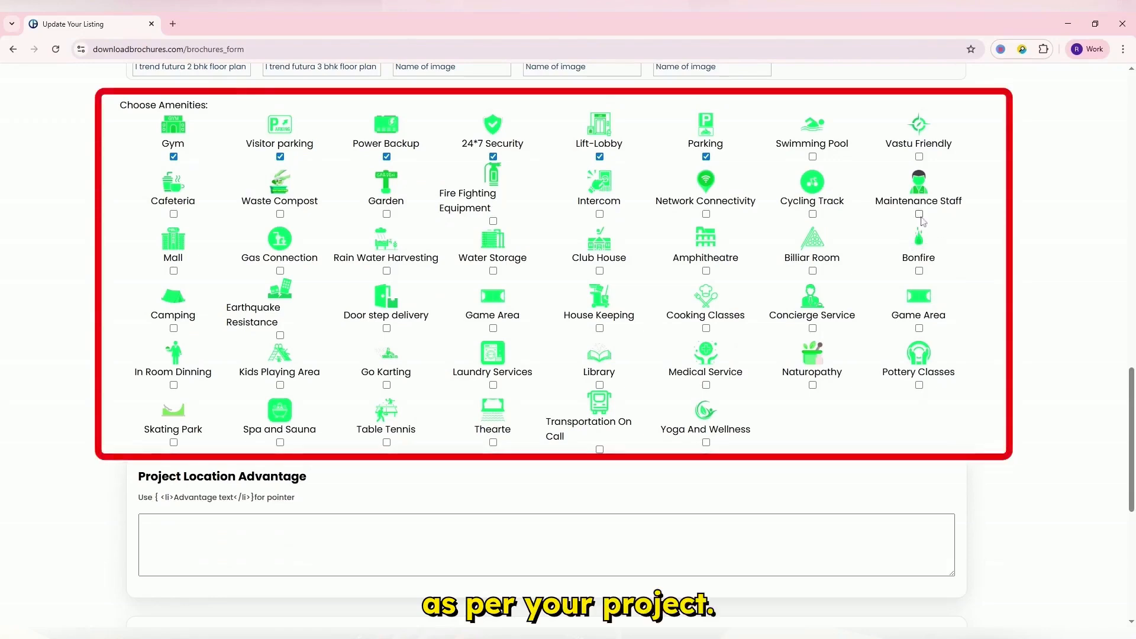
{"action": "left_click", "coordinate": [493, 270]}
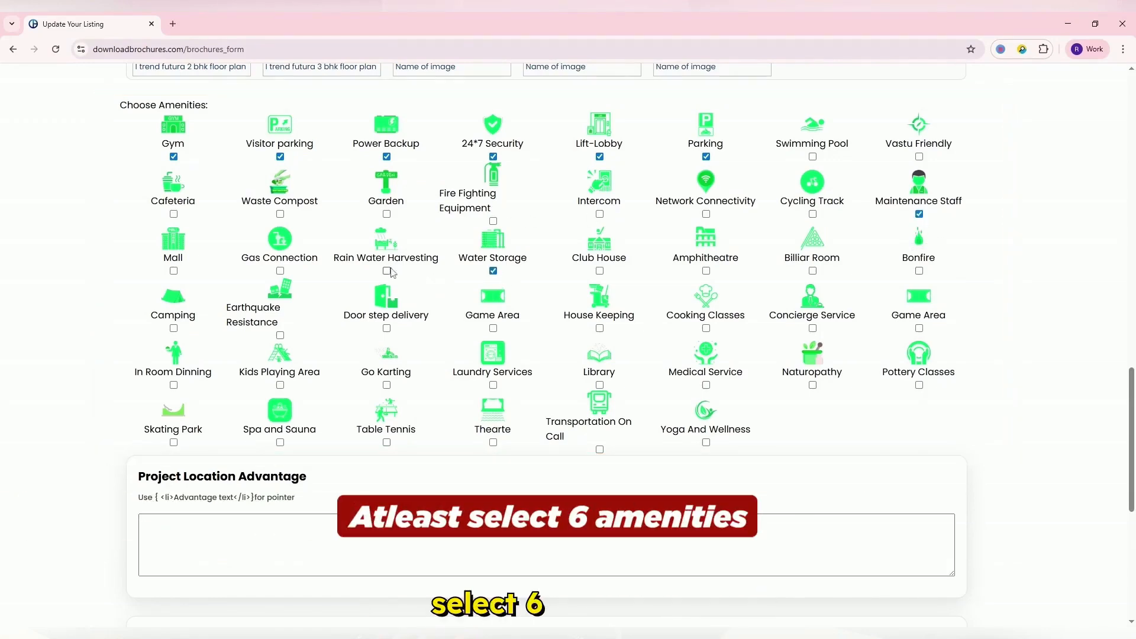
{"action": "left_click", "coordinate": [386, 270]}
- Add "10 minutes from noida sector 18 metro station" as the first project location advantage, wrapped in <li> tags
{"action": "scroll", "coordinate": [387, 271], "scroll_direction": "down", "scroll_amount": 3}
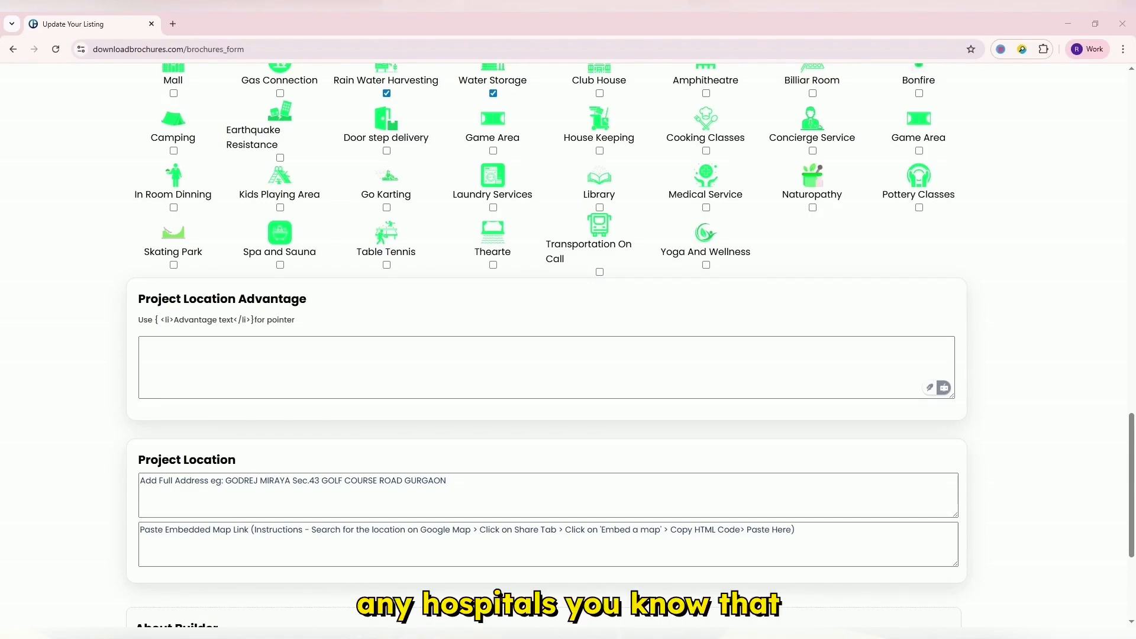
{"action": "left_click", "coordinate": [547, 368]}
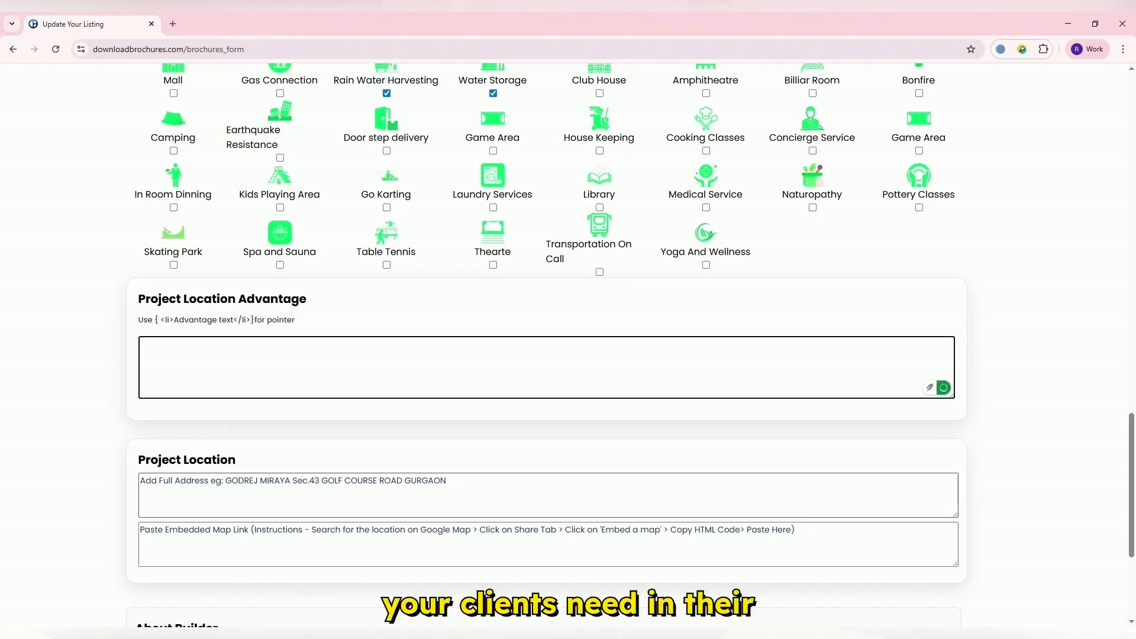
{"action": "key", "text": "alt+Tab"}
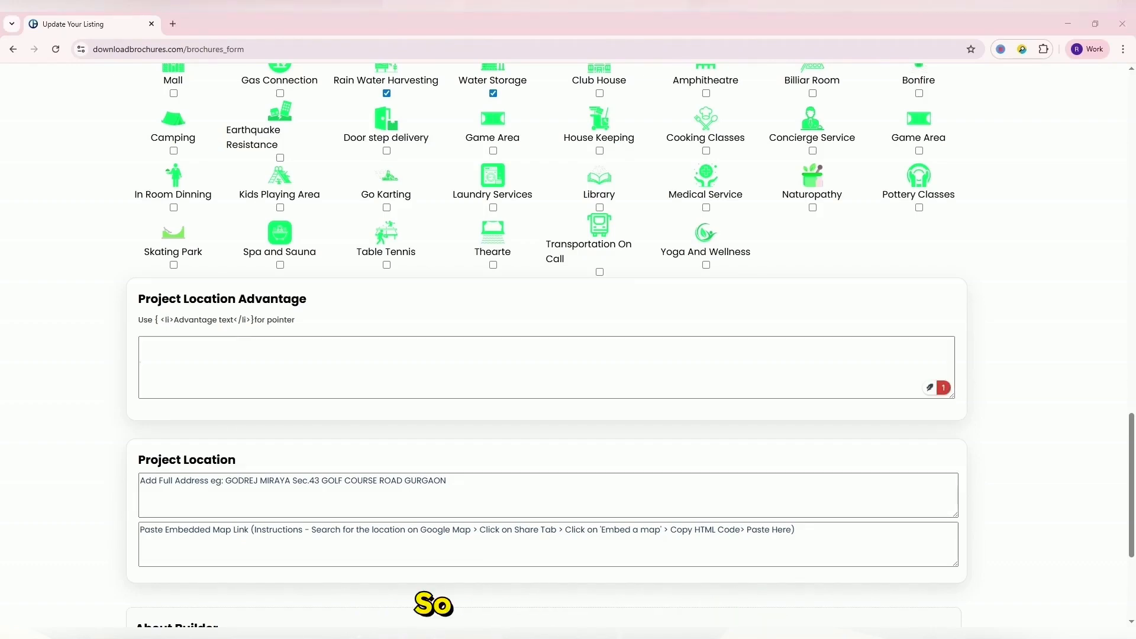
{"action": "key", "text": "alt+Tab"}
{"action": "type", "text": "<l"}
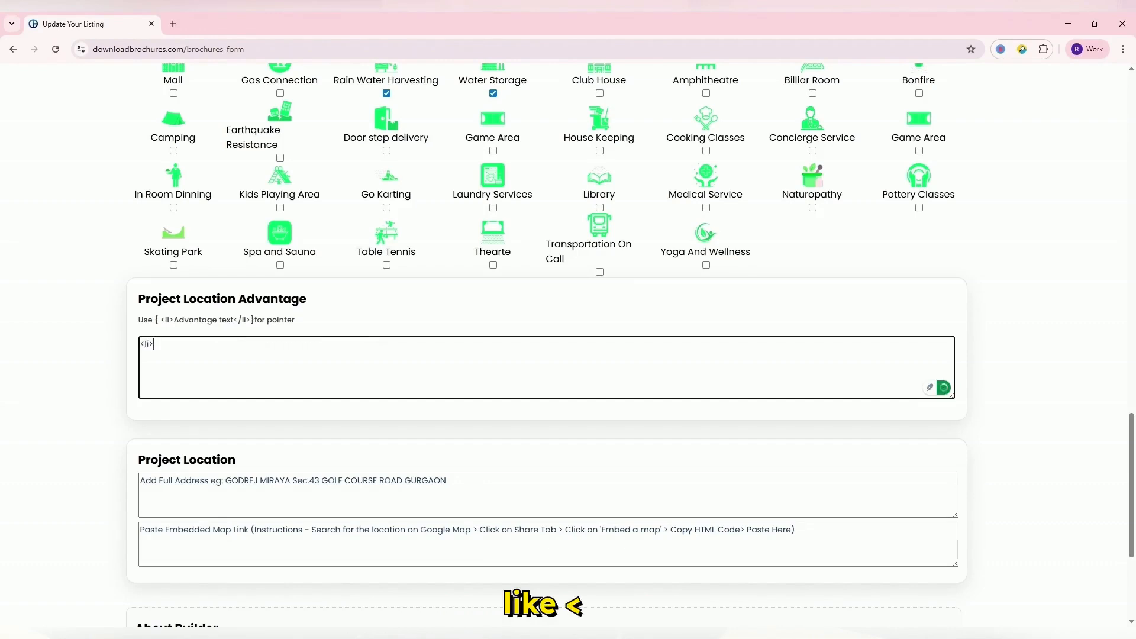
{"action": "type", "text": "i> 10 minute"}
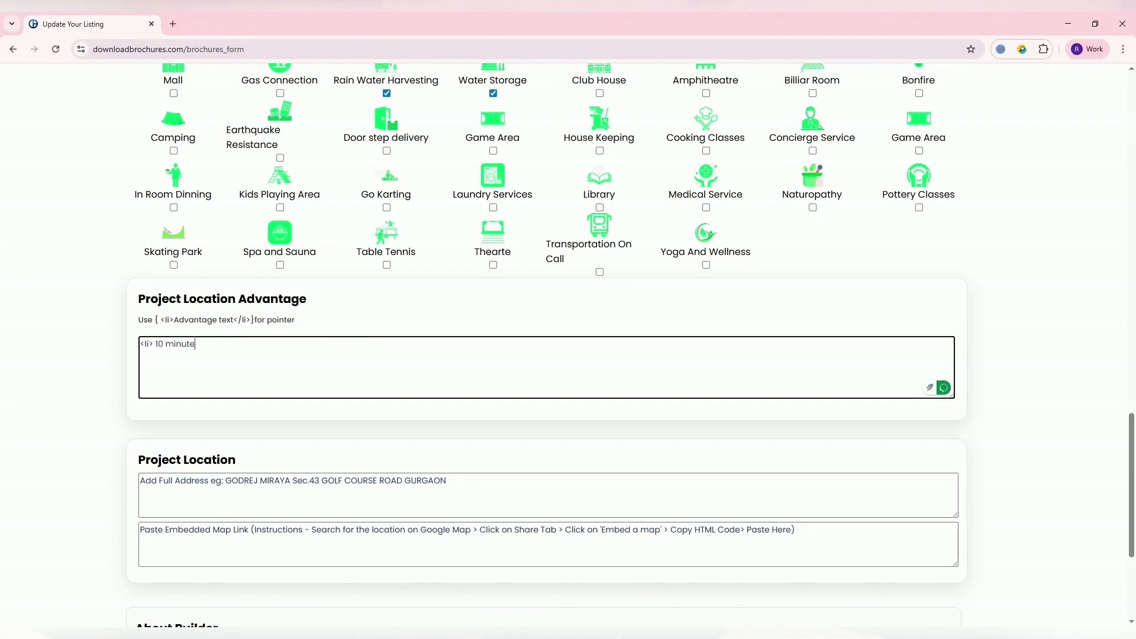
{"action": "type", "text": "s from noida s"}
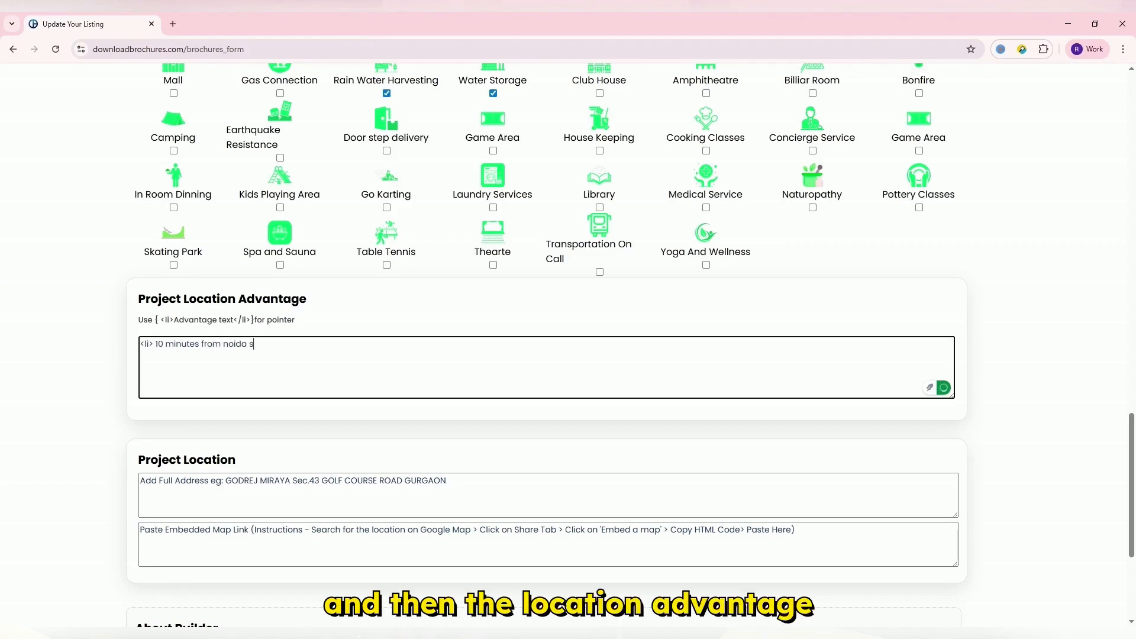
{"action": "type", "text": "ector 18 met"}
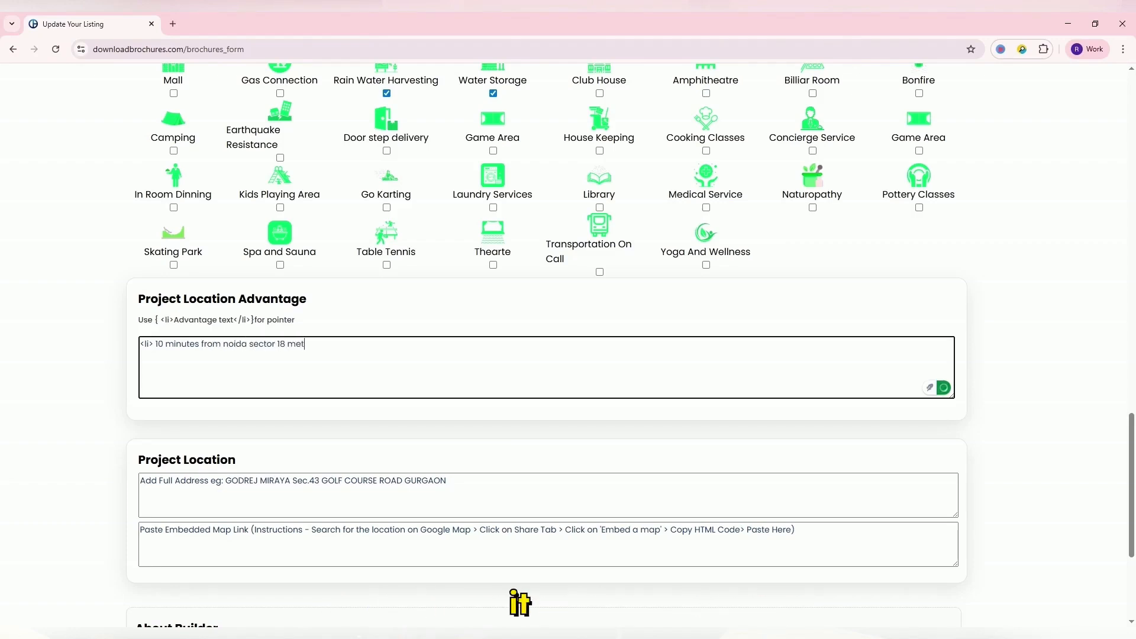
{"action": "type", "text": "ro station </li> <li> 5 minutes from "}
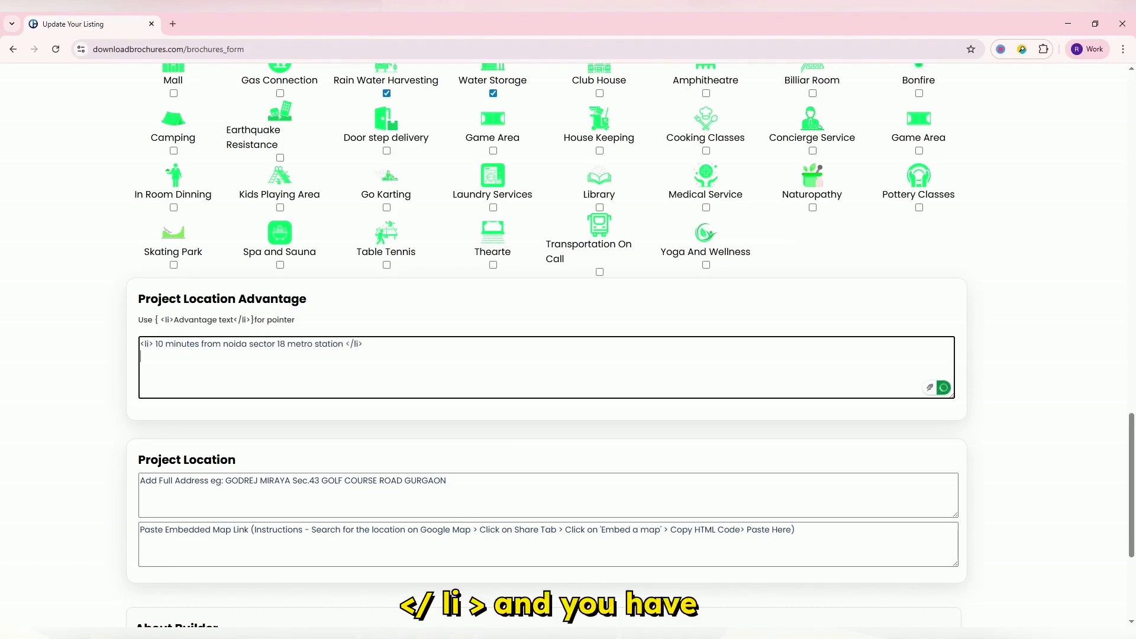
- Add "5 minutes from DLF Mall of India" and "30 km from Railway station" as project location advantages, each wrapped in <li> tags
{"action": "type", "text": "DLF Mall of Ind"}
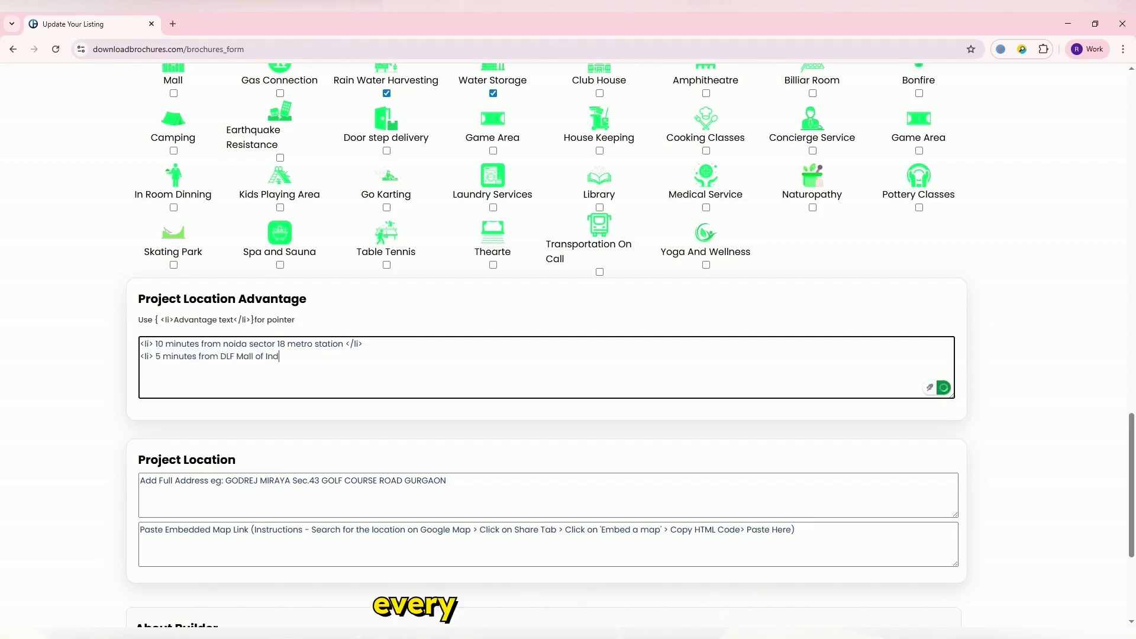
{"action": "type", "text": "ia </li>"}
{"action": "key", "text": "Return"}
{"action": "type", "text": "<li> 30 km fr"}
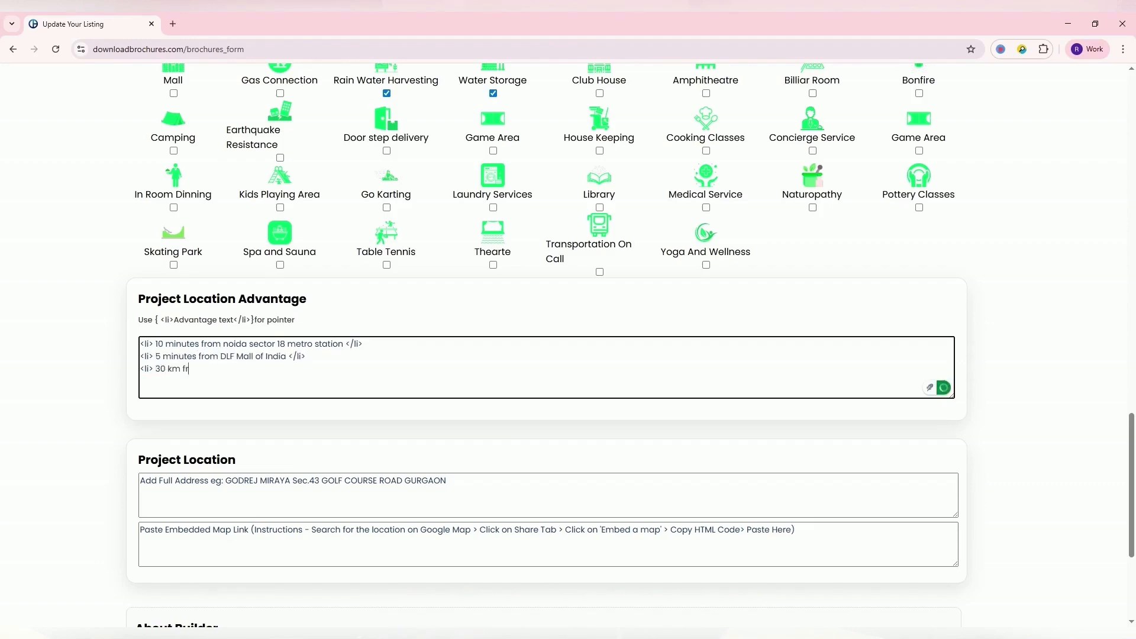
{"action": "type", "text": "om Railway station </li> <li> sur"}
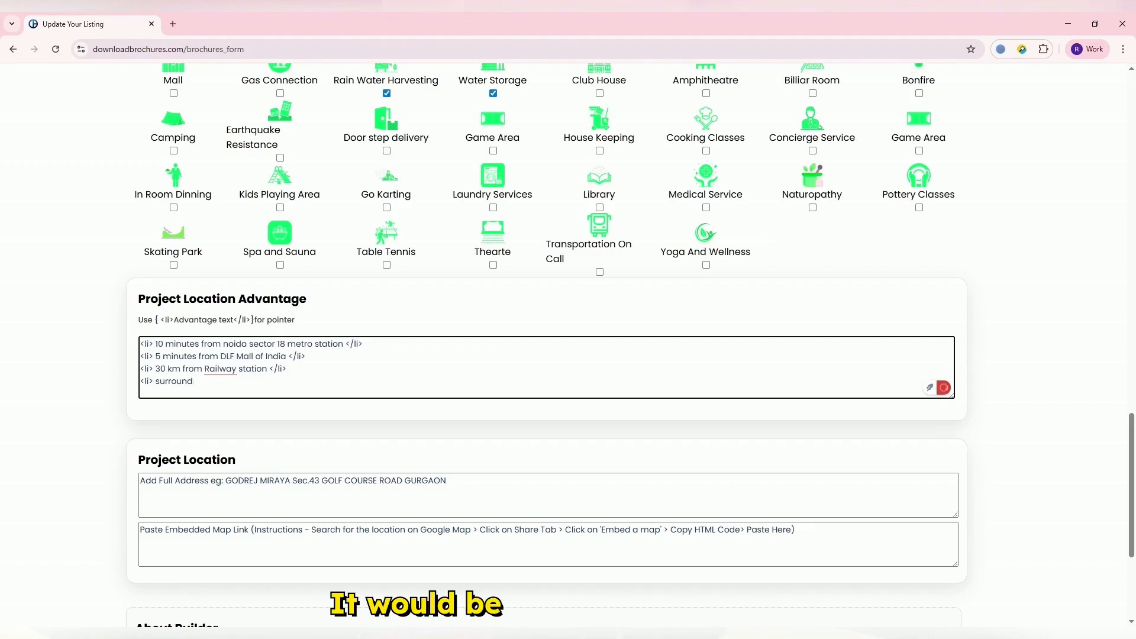
- Complete the fourth location advantage as "surrounded with social amenities like hospitals, bus stands etc." and close its <li> tag
{"action": "type", "text": "rounded with social amenities like hospitals, bus stands es"}
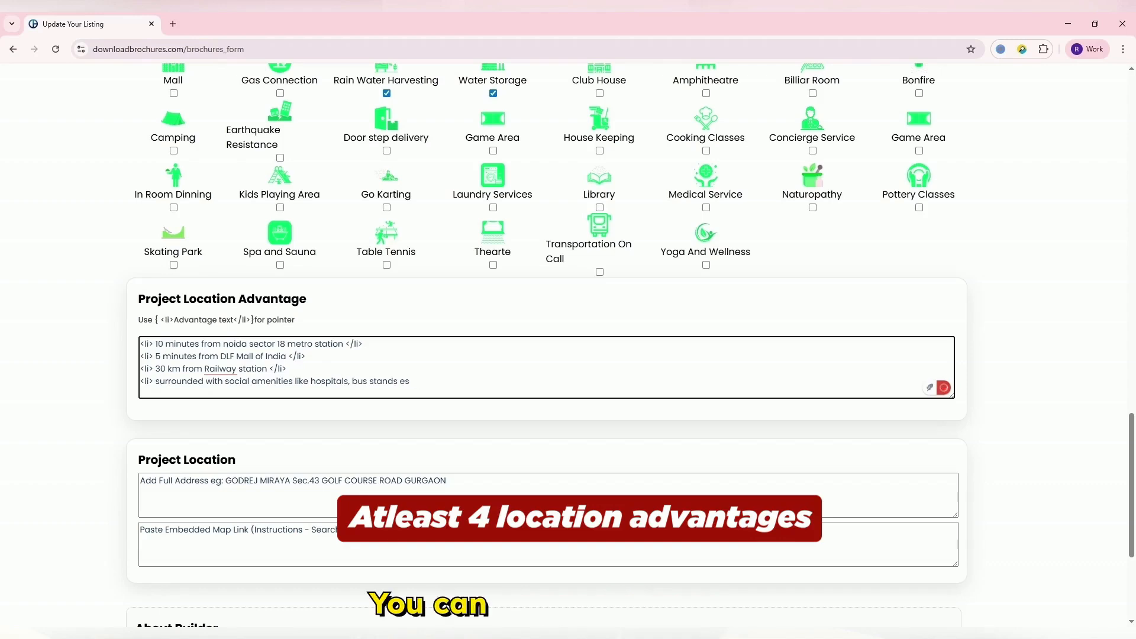
{"action": "key", "text": "BackSpace"}
{"action": "type", "text": "tc. </li>"}
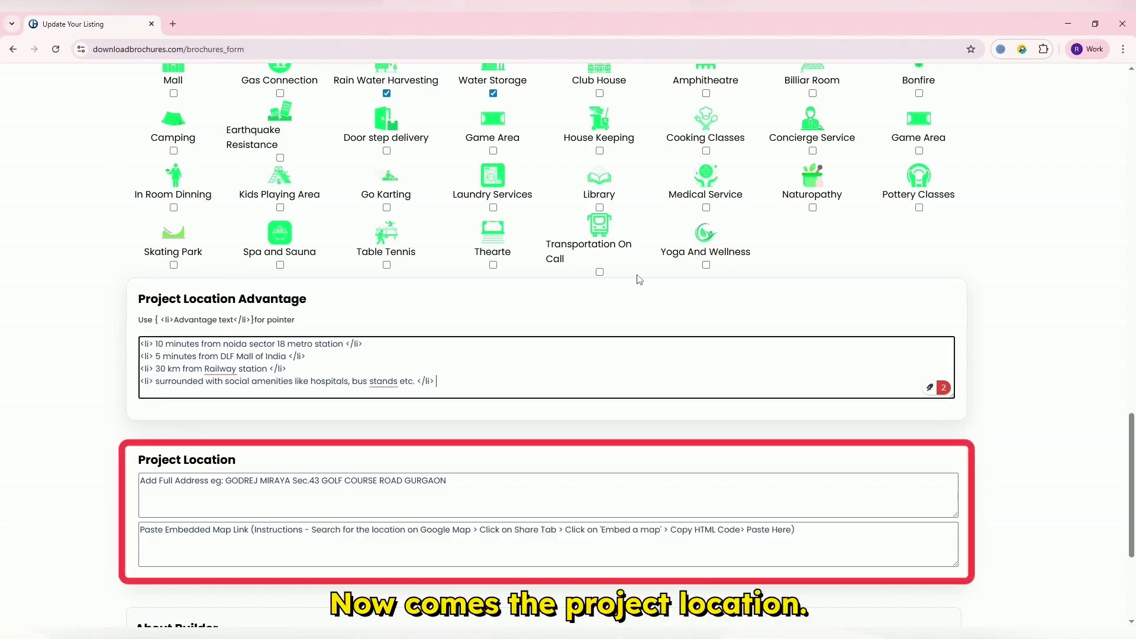
- Enter the project's full postal address in the Project Location section
{"action": "left_click", "coordinate": [533, 495]}
{"action": "type", "text": "39/1, Baner - Mahalunge Rd, Mahalunge, Pune, Maharashtra 411045"}
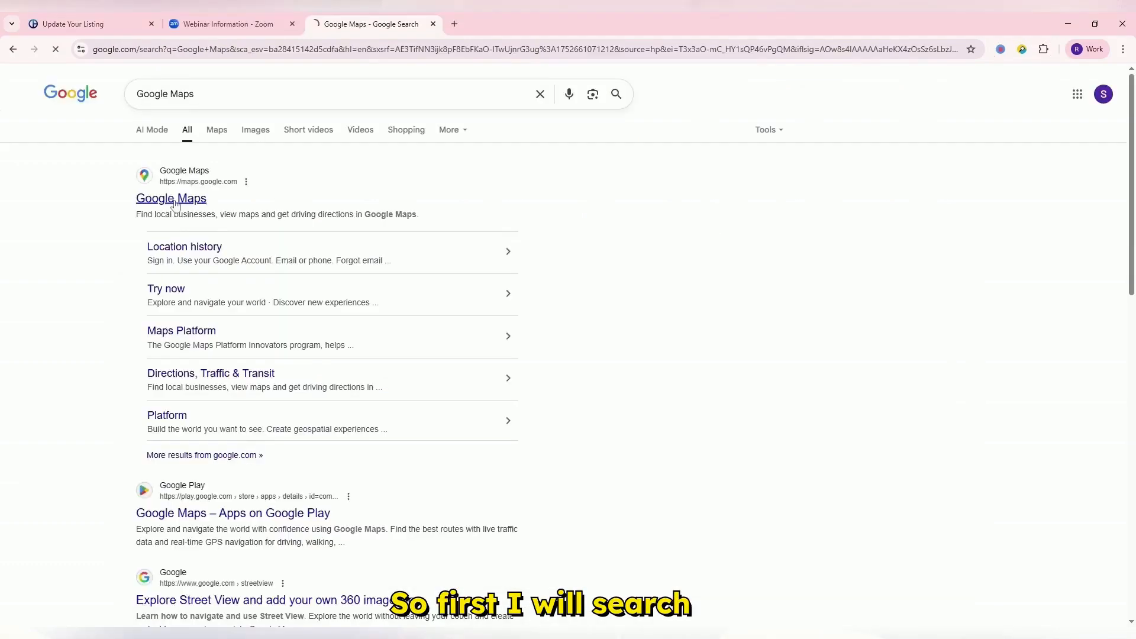
- Switch to Google Maps and look up the ITrend Futura Baner NX project
{"action": "left_click", "coordinate": [172, 195]}
{"action": "type", "text": "i trend futura"}
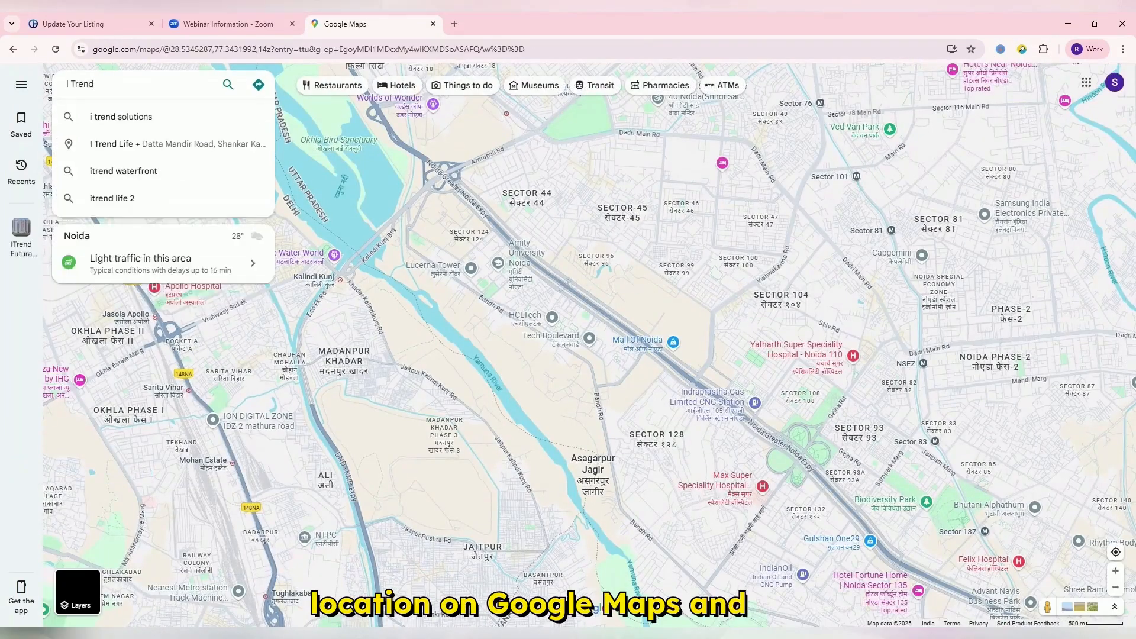
{"action": "left_click", "coordinate": [170, 118]}
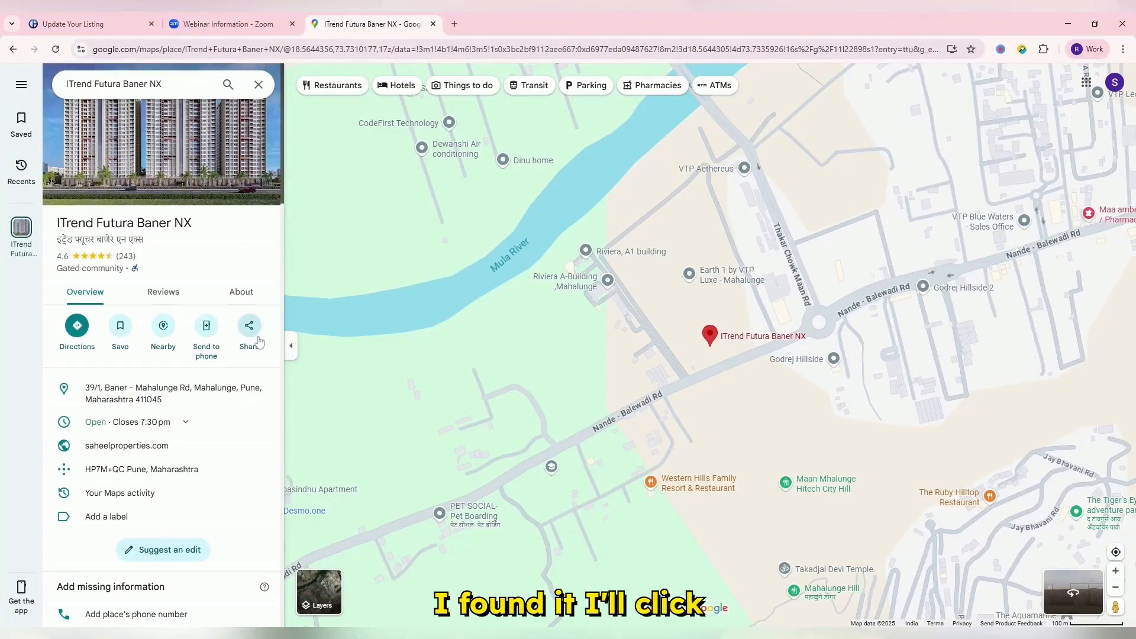
- Copy the embed HTML for the ITrend Futura Baner NX map and paste it into the listing's embedded map link field
{"action": "left_click", "coordinate": [249, 332]}
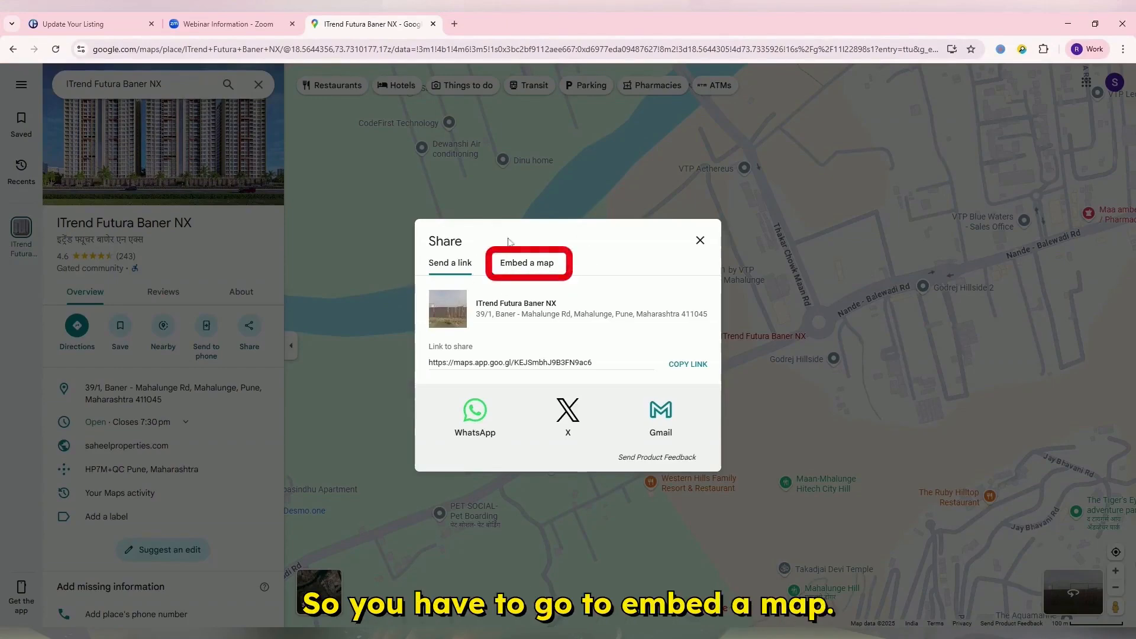
{"action": "left_click", "coordinate": [519, 264]}
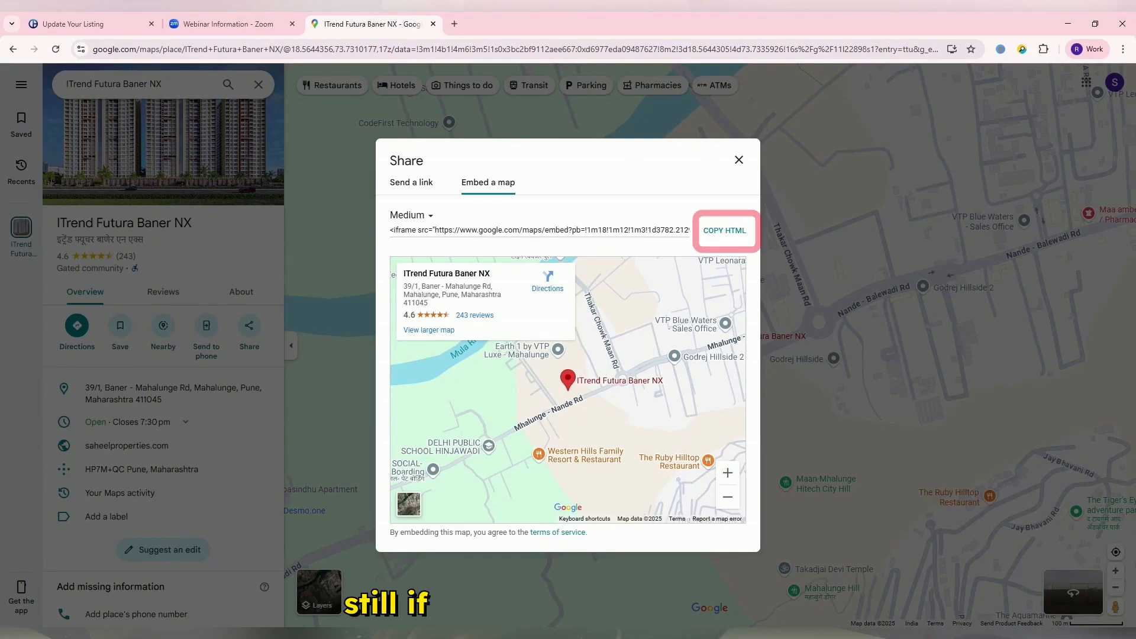
{"action": "left_click", "coordinate": [732, 234]}
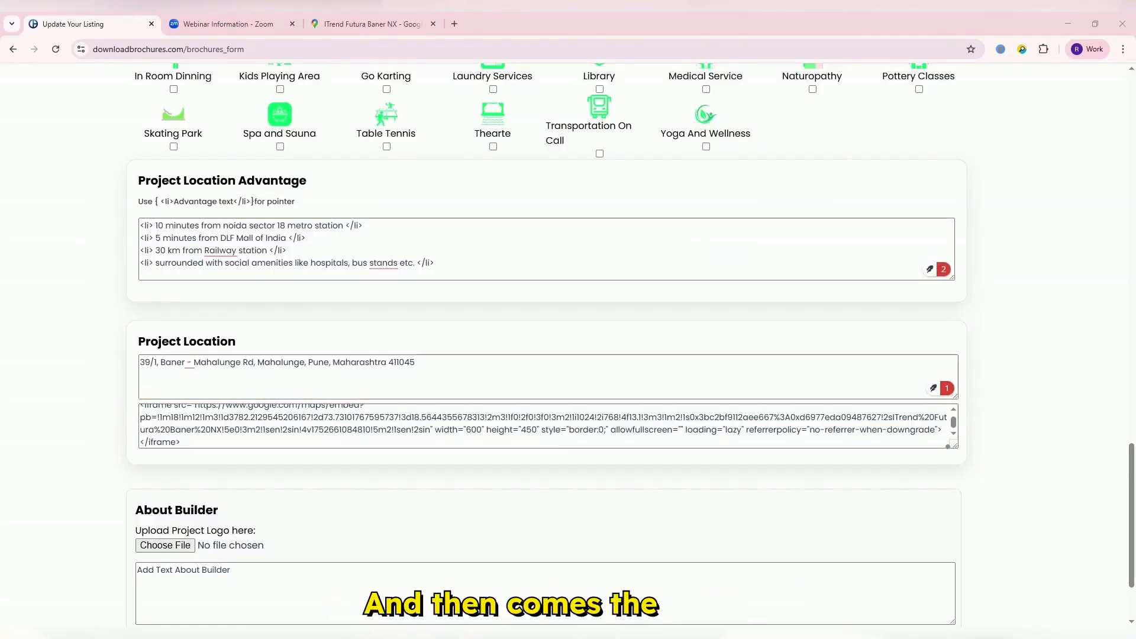
- Upload iTrend-Futura-Logo.png as the project logo and paste the Sheetal Properties description as the About Builder text
{"action": "scroll", "coordinate": [1009, 606], "scroll_direction": "down", "scroll_amount": 2}
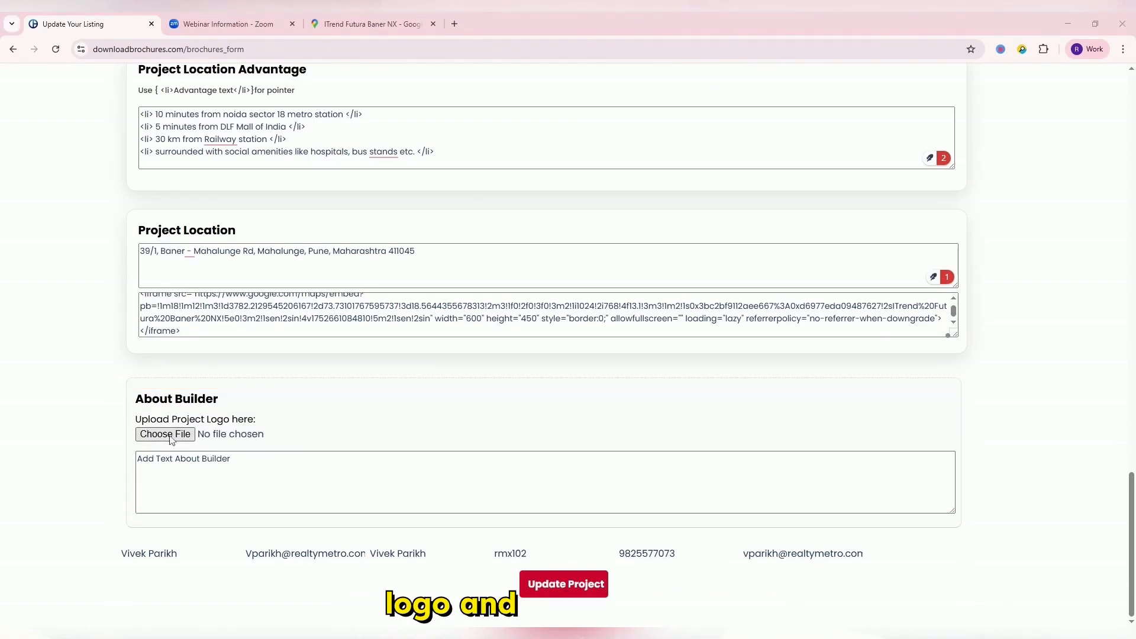
{"action": "left_click", "coordinate": [166, 434]}
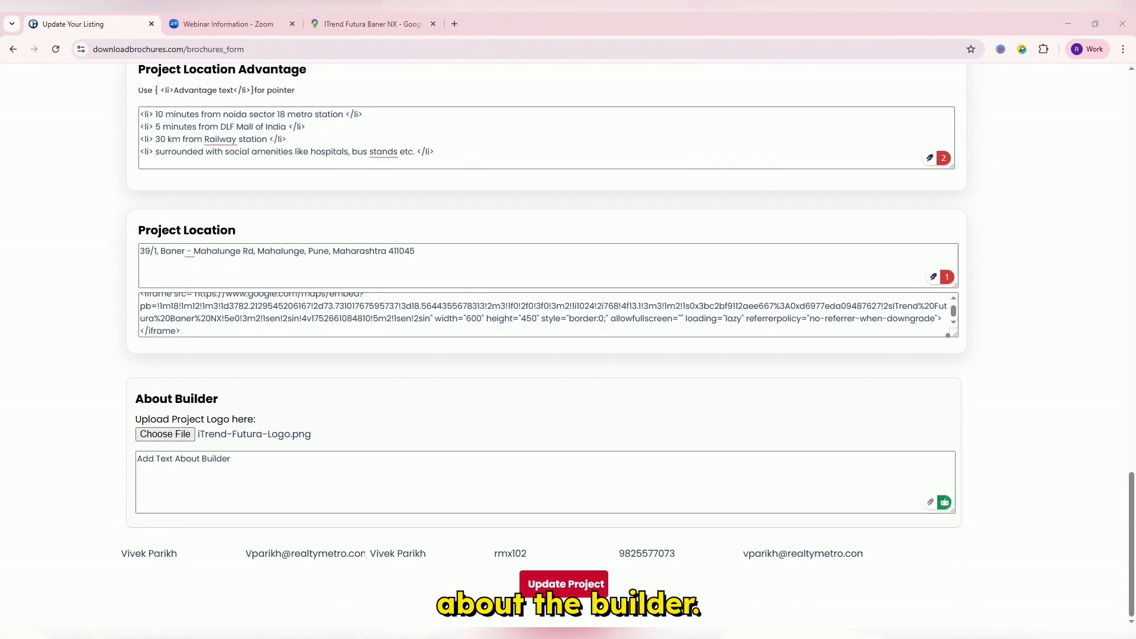
{"action": "key", "text": "alt+Tab"}
{"action": "key", "text": "ctrl+v"}
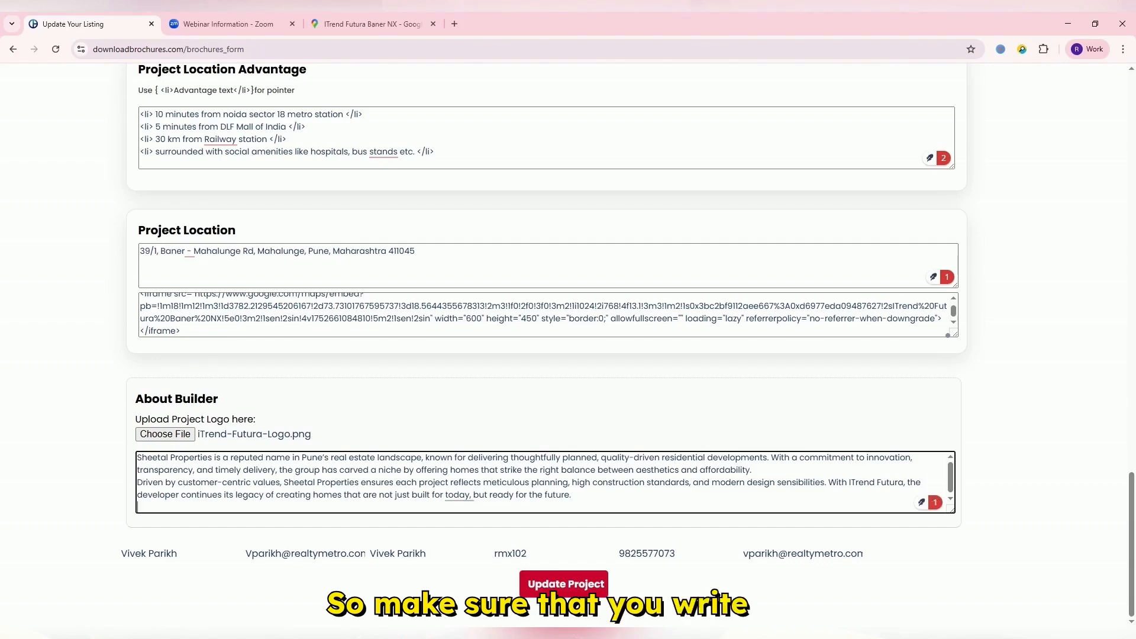
{"action": "left_click", "coordinate": [186, 597]}
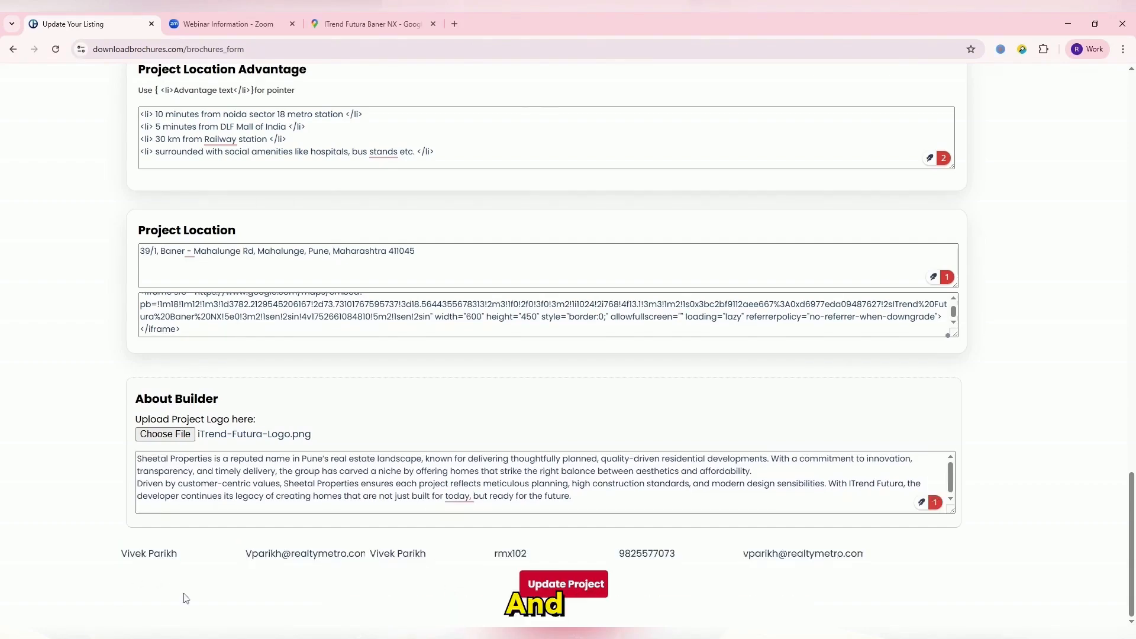